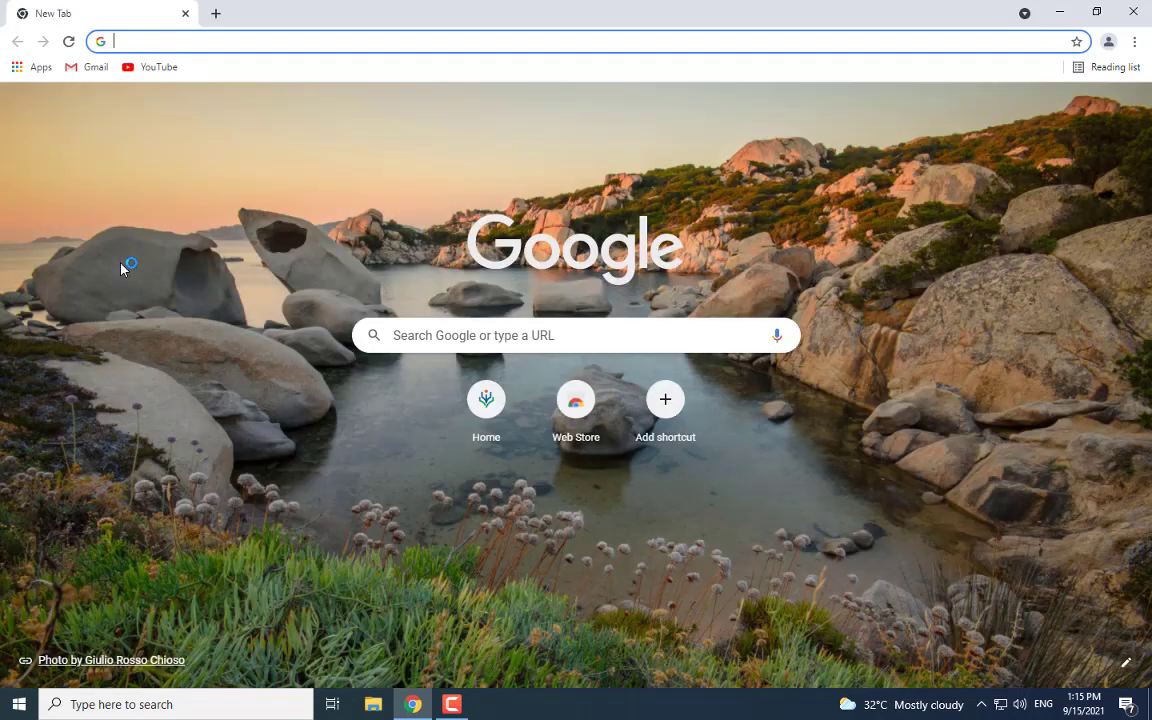
- In a new Chrome incognito window, search Google for 'diksha' and open diksha.gov.in
{"action": "left_click", "coordinate": [1134, 41]}
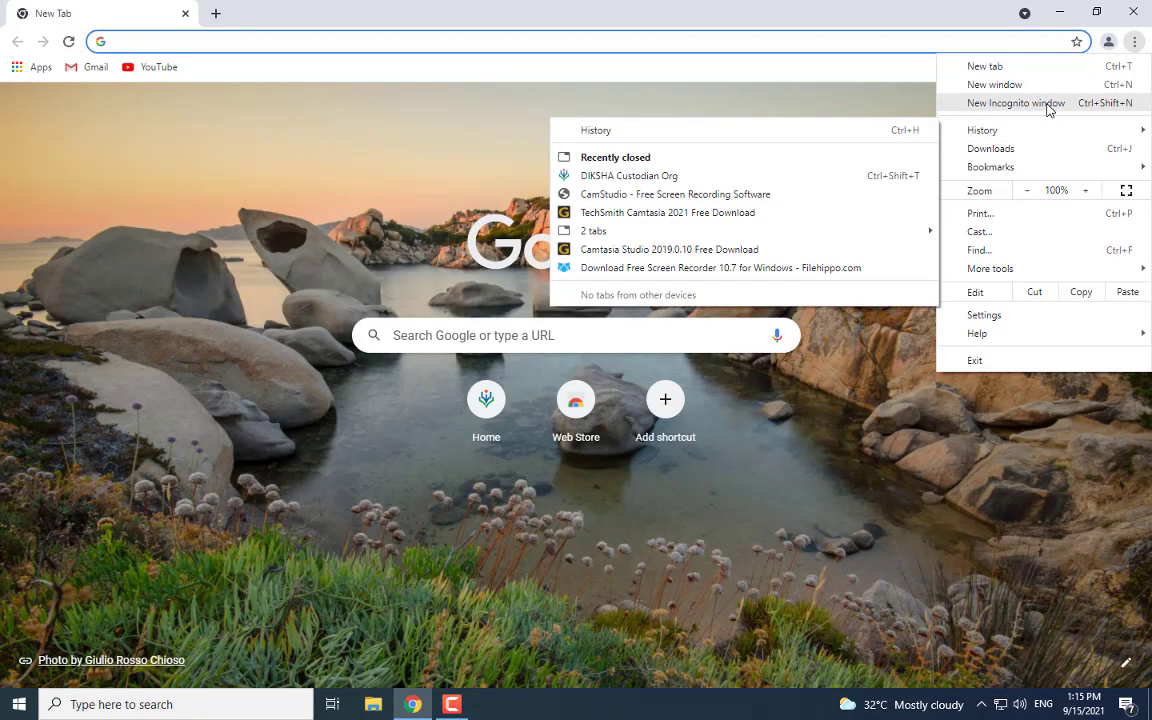
{"action": "left_click", "coordinate": [1046, 103]}
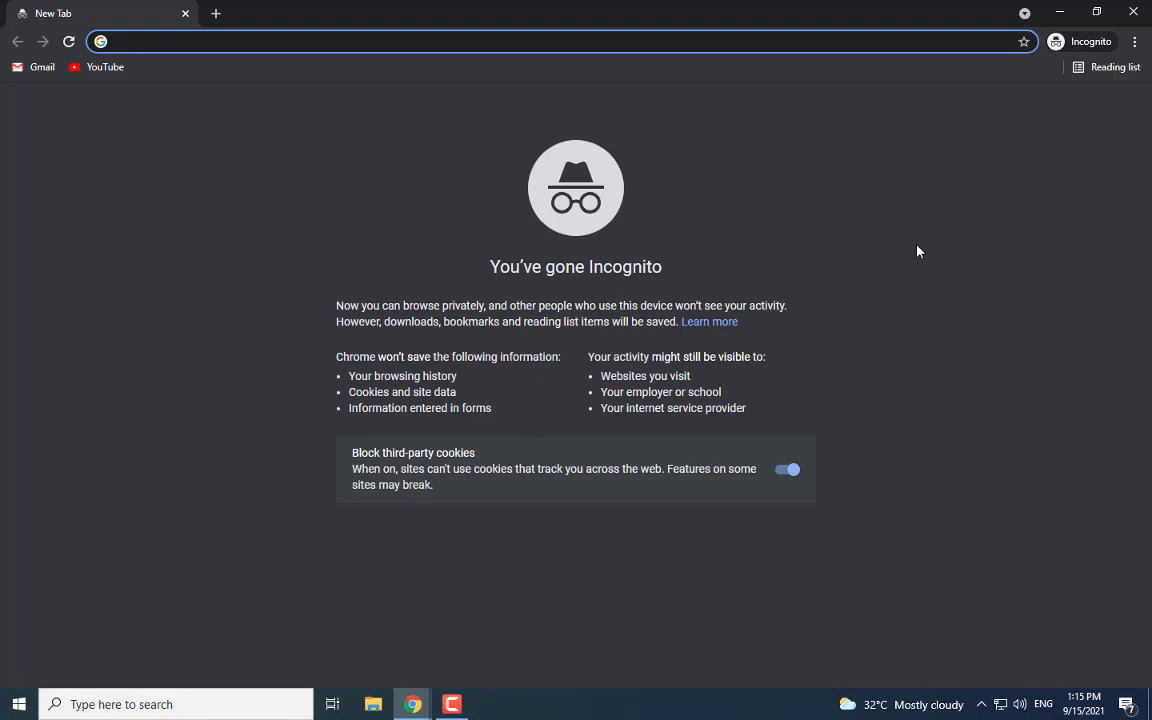
{"action": "type", "text": "diksha.gov.in"}
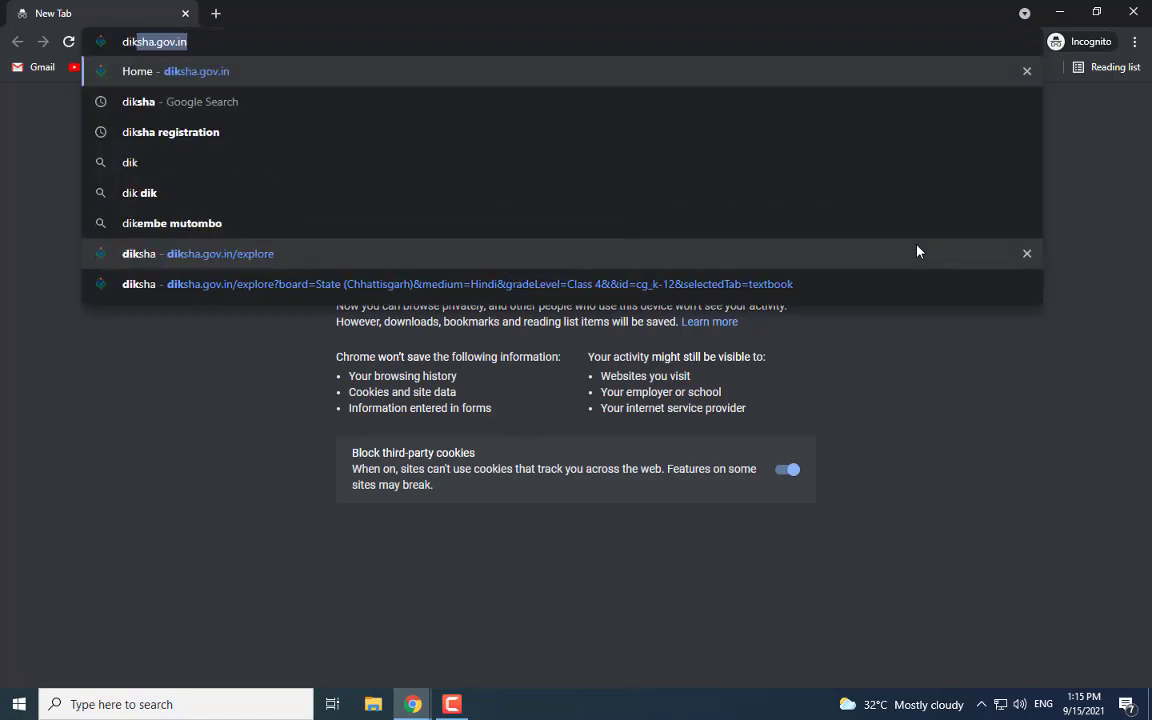
{"action": "left_click", "coordinate": [207, 103]}
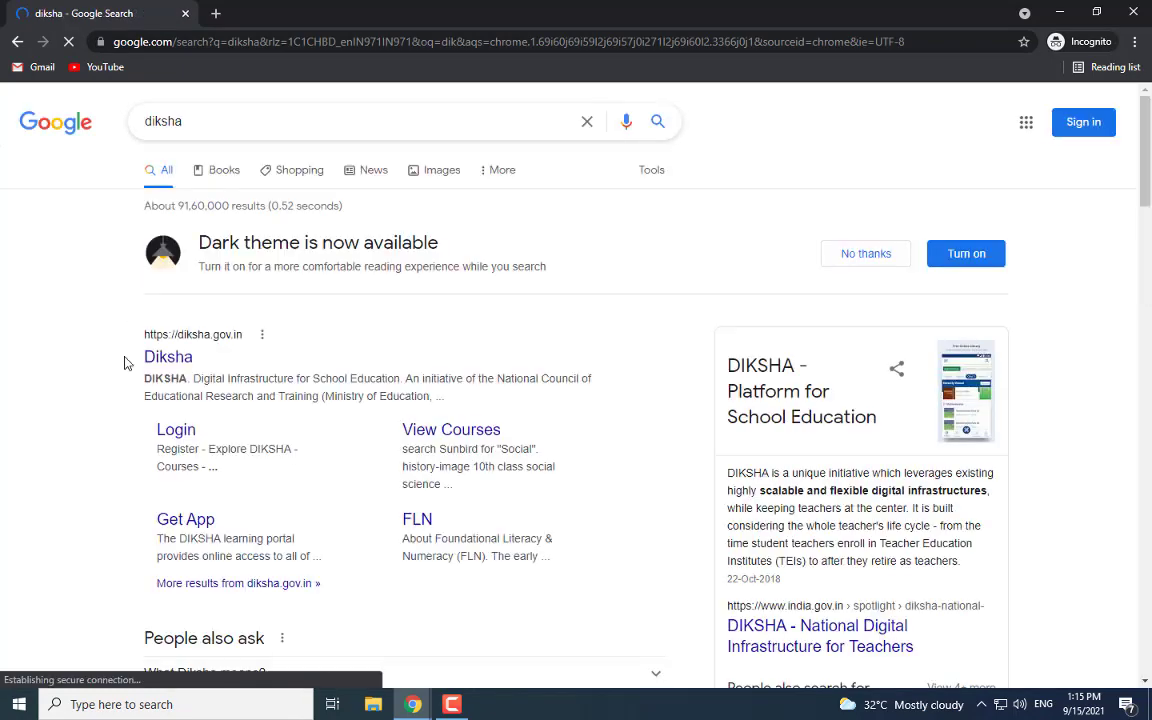
{"action": "scroll", "coordinate": [135, 340], "scroll_direction": "down", "scroll_amount": 1}
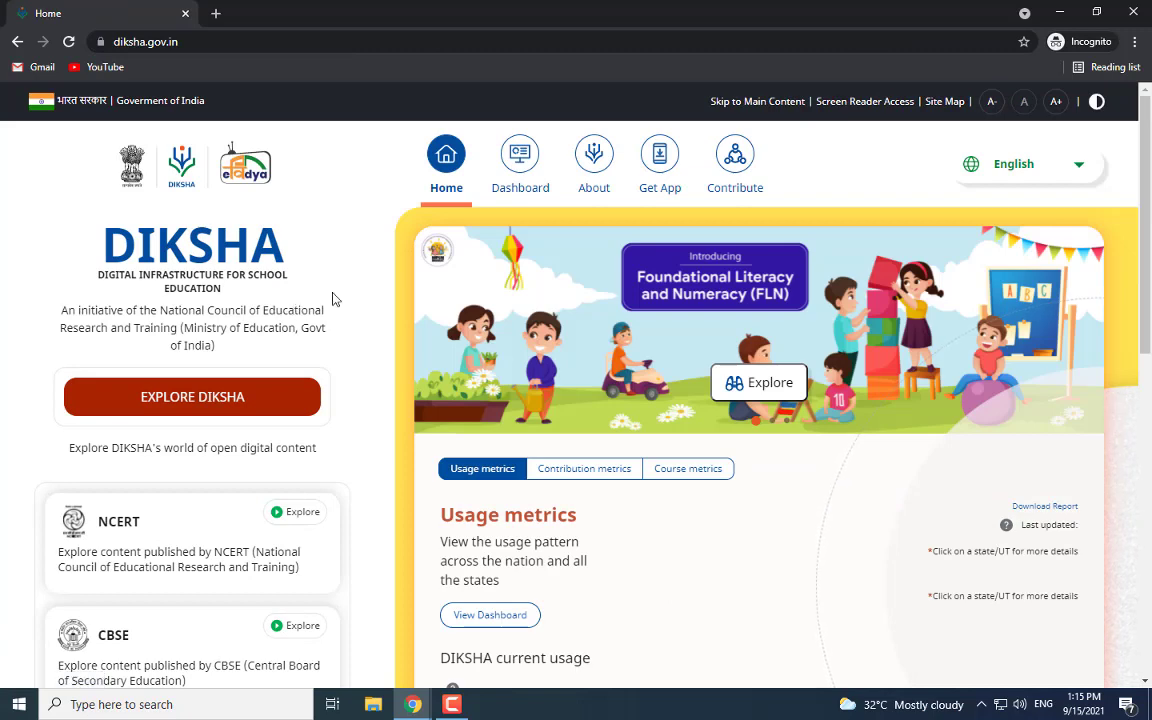
- Enter Explore DIKSHA, then choose Login from the guest profile panel
{"action": "left_click", "coordinate": [258, 398]}
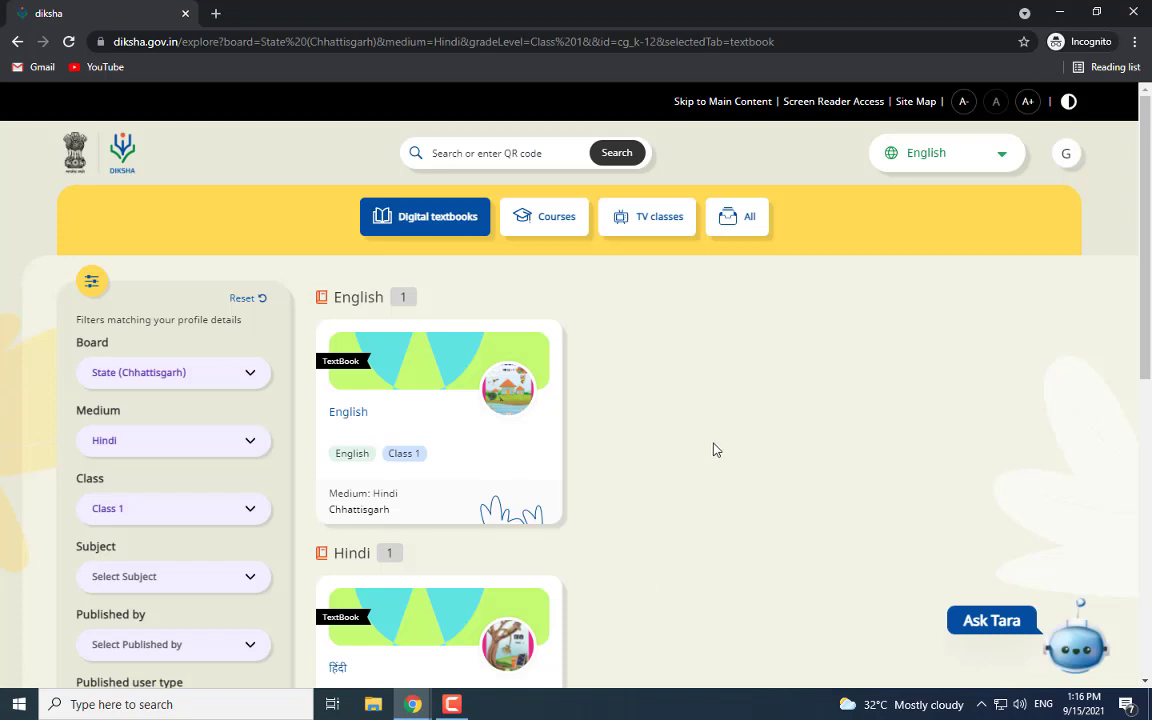
{"action": "left_click", "coordinate": [1067, 160]}
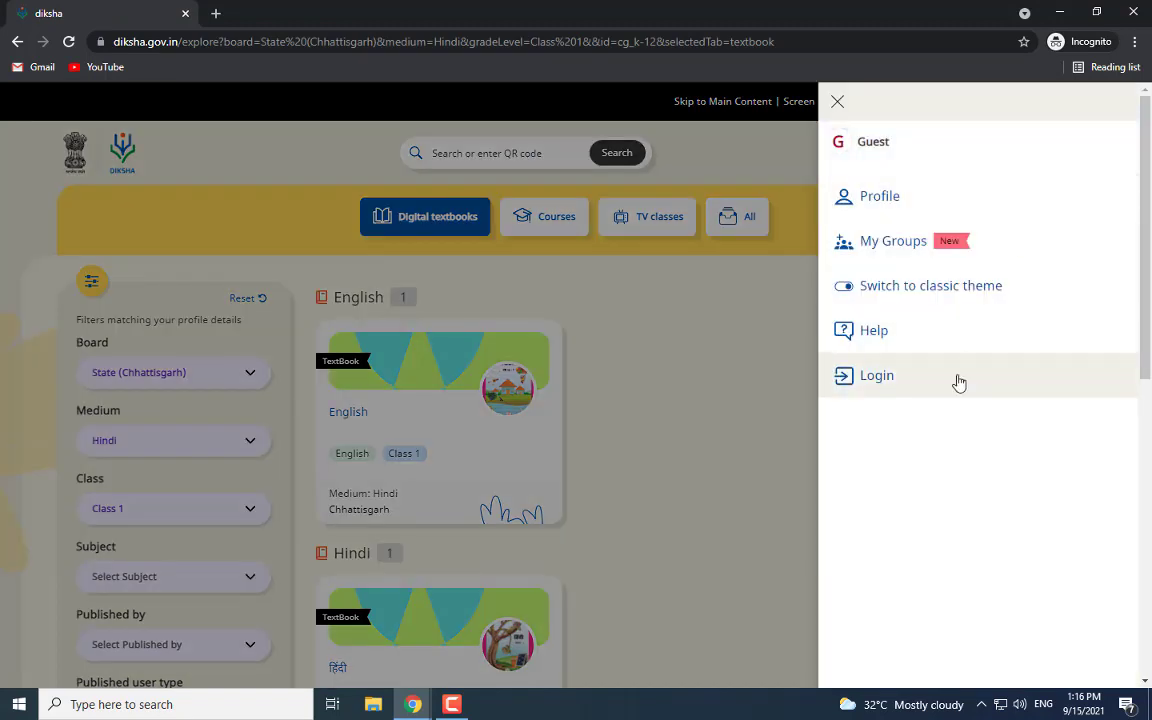
{"action": "left_click", "coordinate": [900, 378]}
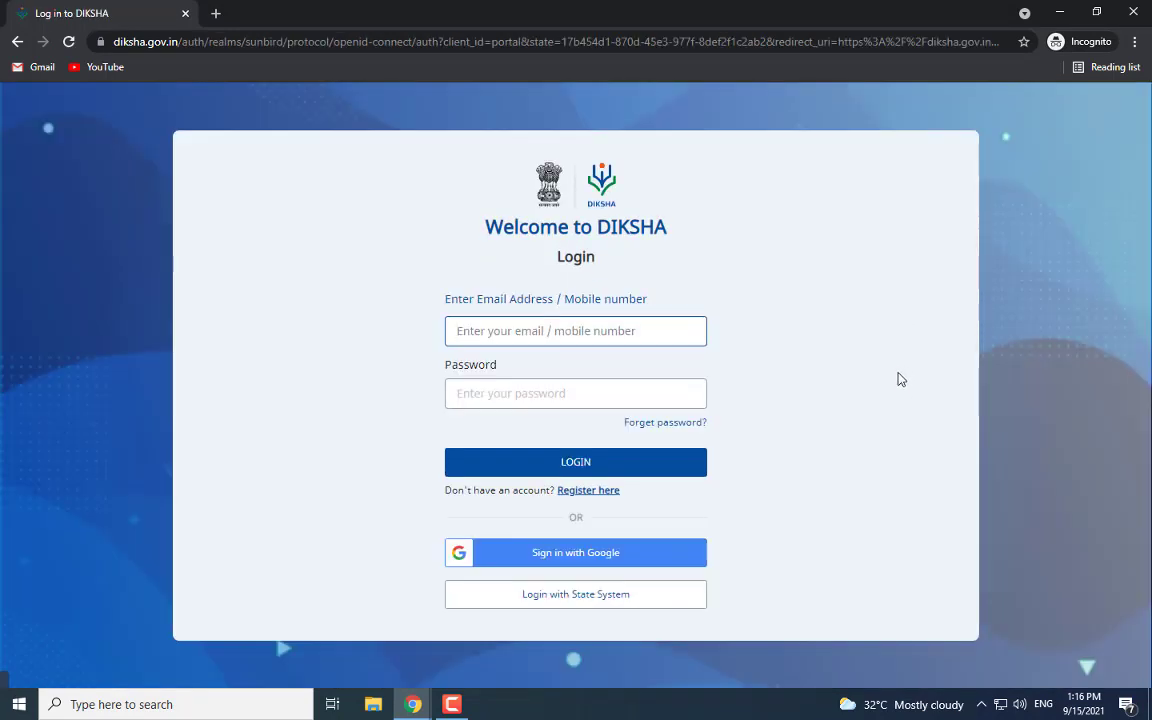
- Start a new DIKSHA registration and choose 1997 as the year of birth
{"action": "left_click", "coordinate": [588, 492]}
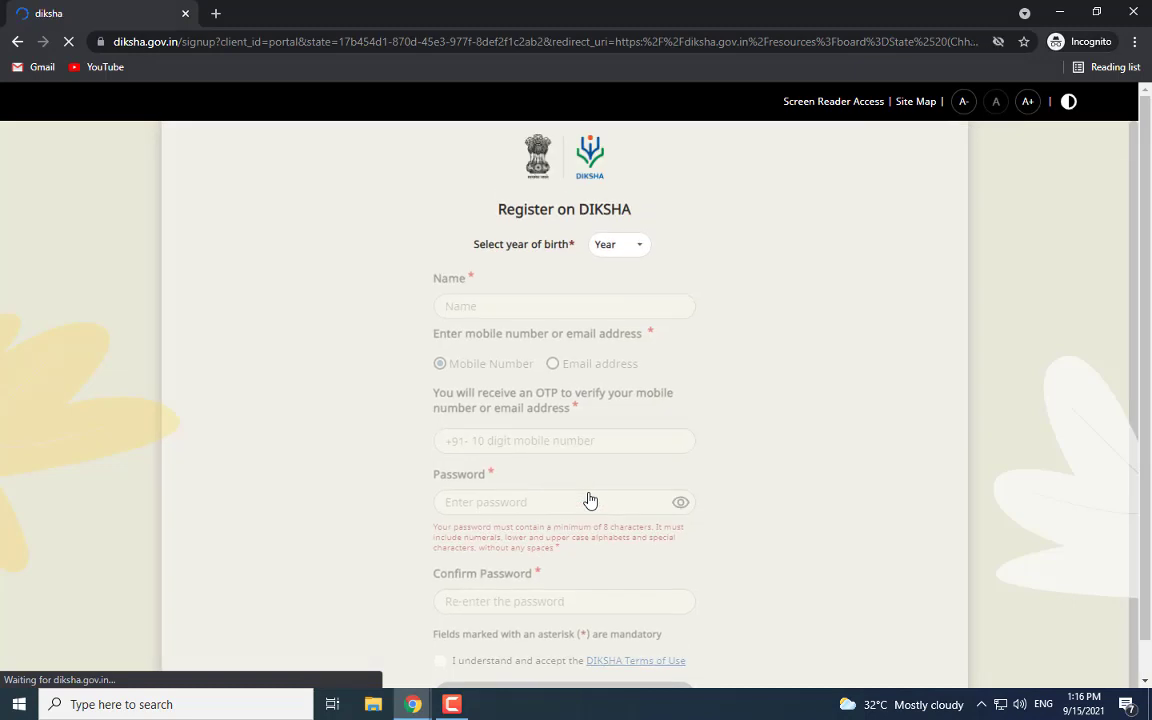
{"action": "left_click", "coordinate": [625, 247]}
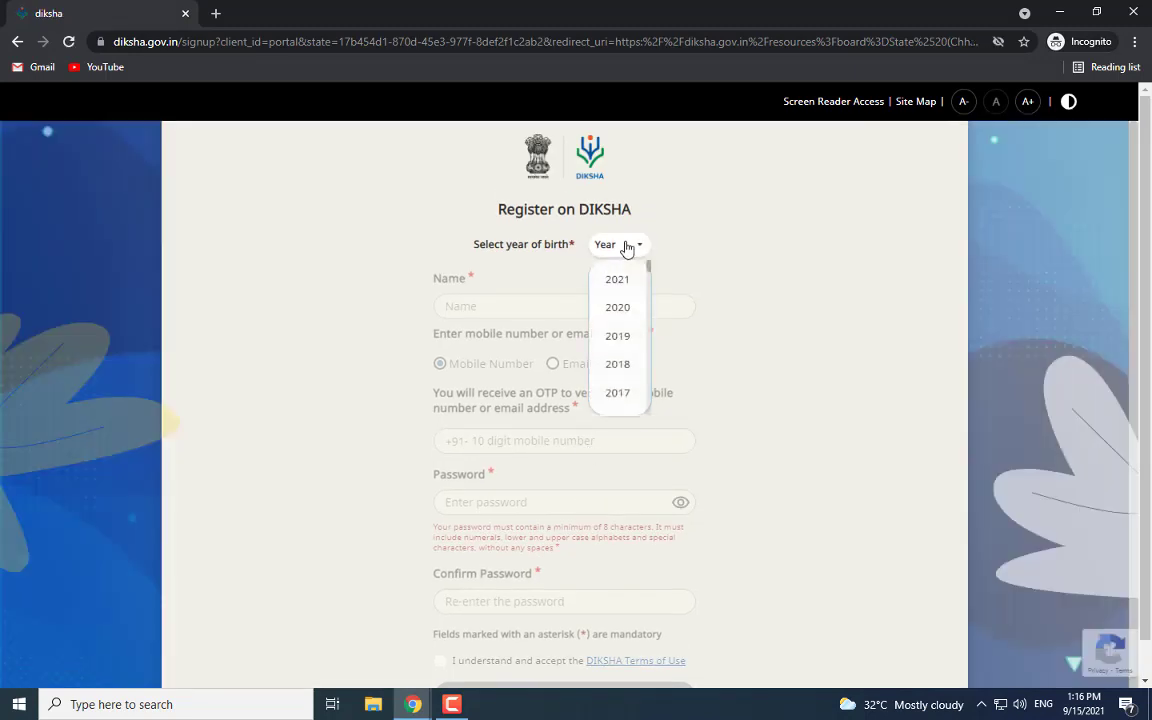
{"action": "scroll", "coordinate": [622, 335], "scroll_direction": "down", "scroll_amount": 5}
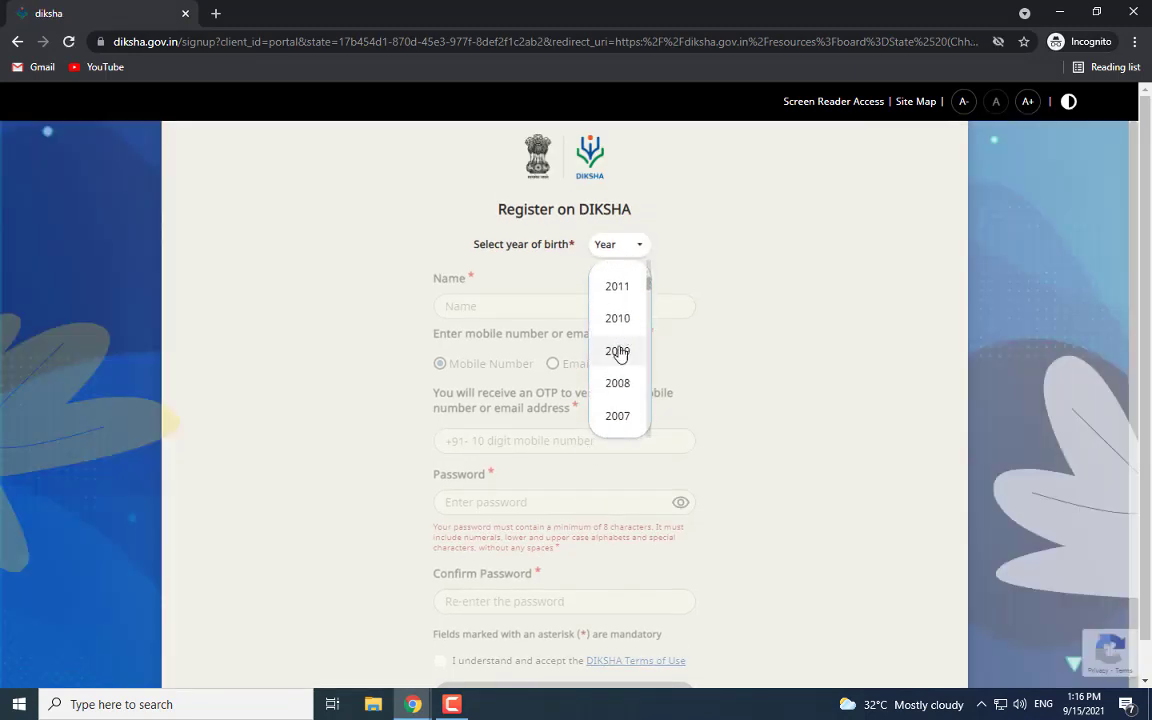
{"action": "scroll", "coordinate": [617, 399], "scroll_direction": "down", "scroll_amount": 1}
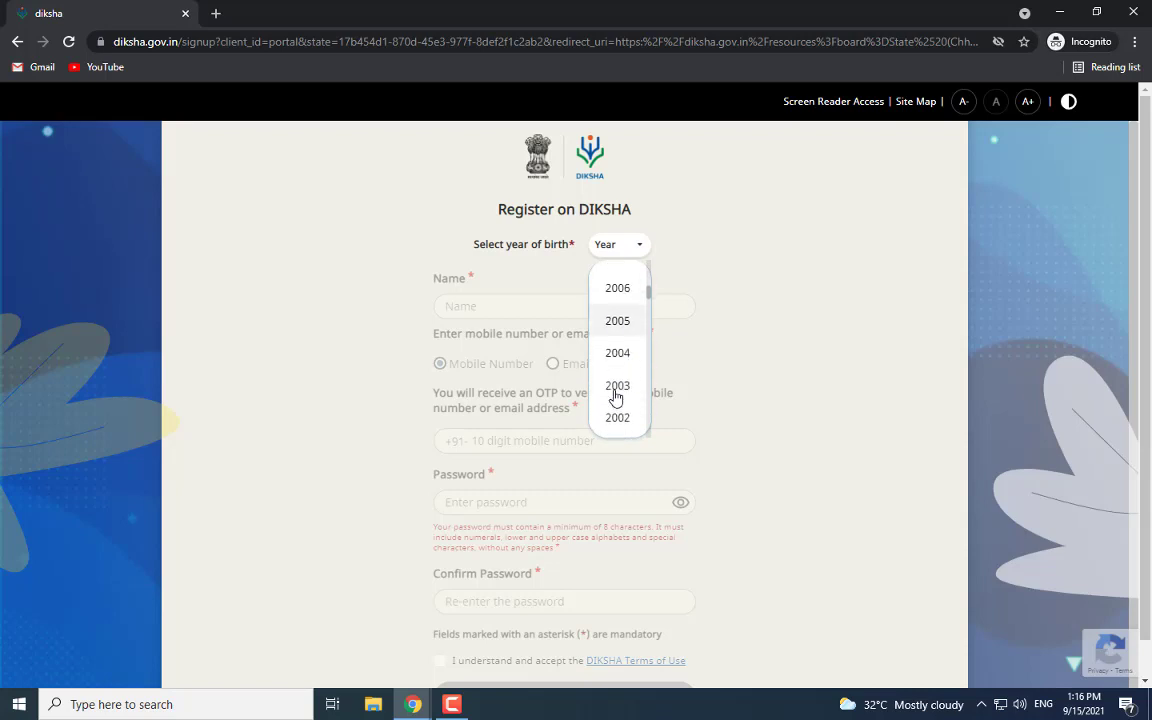
{"action": "scroll", "coordinate": [617, 398], "scroll_direction": "down", "scroll_amount": 1}
{"action": "scroll", "coordinate": [617, 398], "scroll_direction": "down", "scroll_amount": 2}
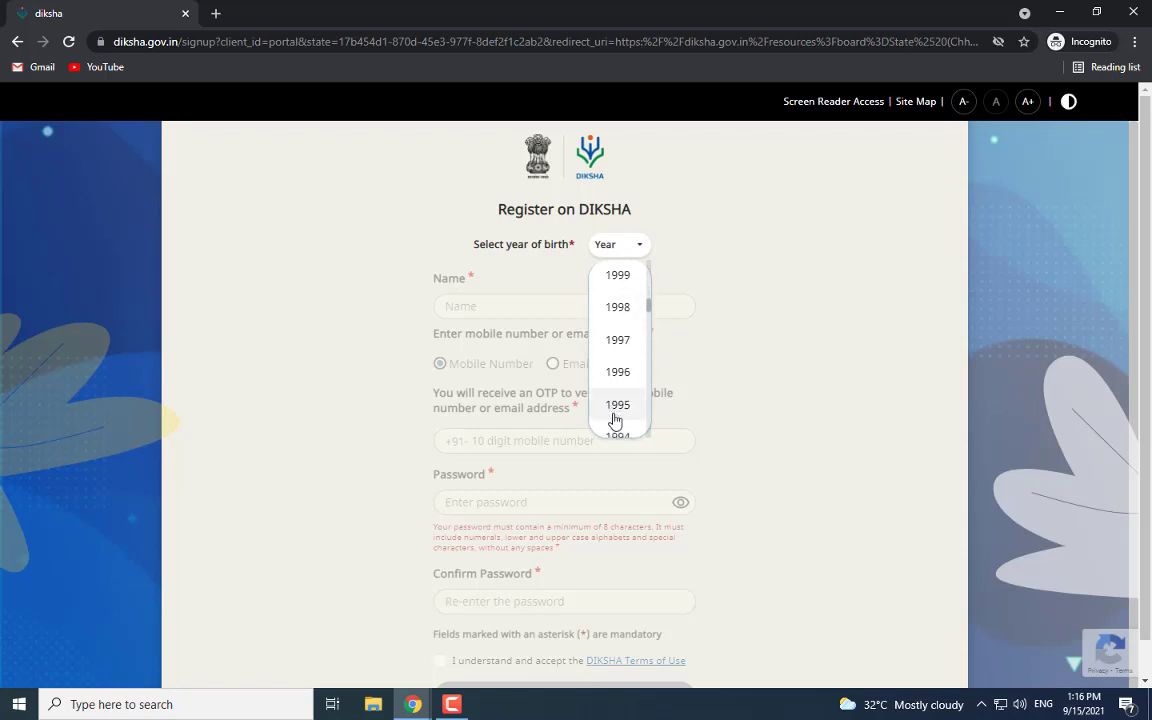
{"action": "scroll", "coordinate": [617, 399], "scroll_direction": "down", "scroll_amount": 3}
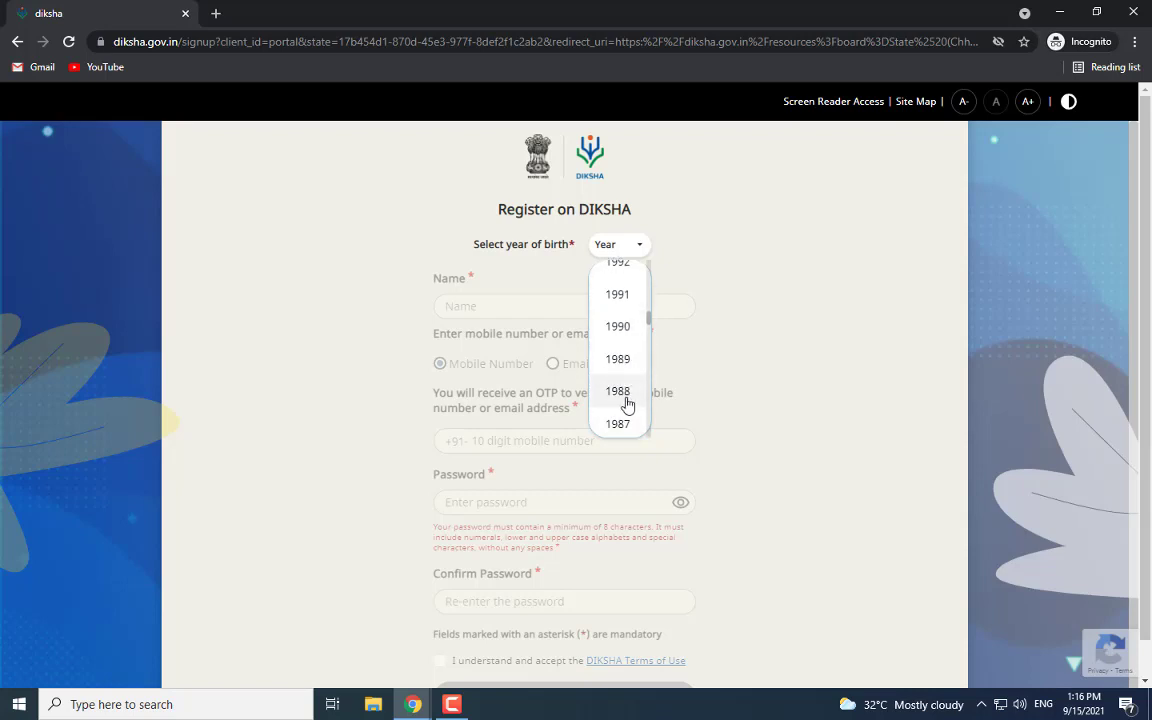
{"action": "scroll", "coordinate": [625, 404], "scroll_direction": "down", "scroll_amount": 2}
{"action": "scroll", "coordinate": [625, 402], "scroll_direction": "up", "scroll_amount": 5}
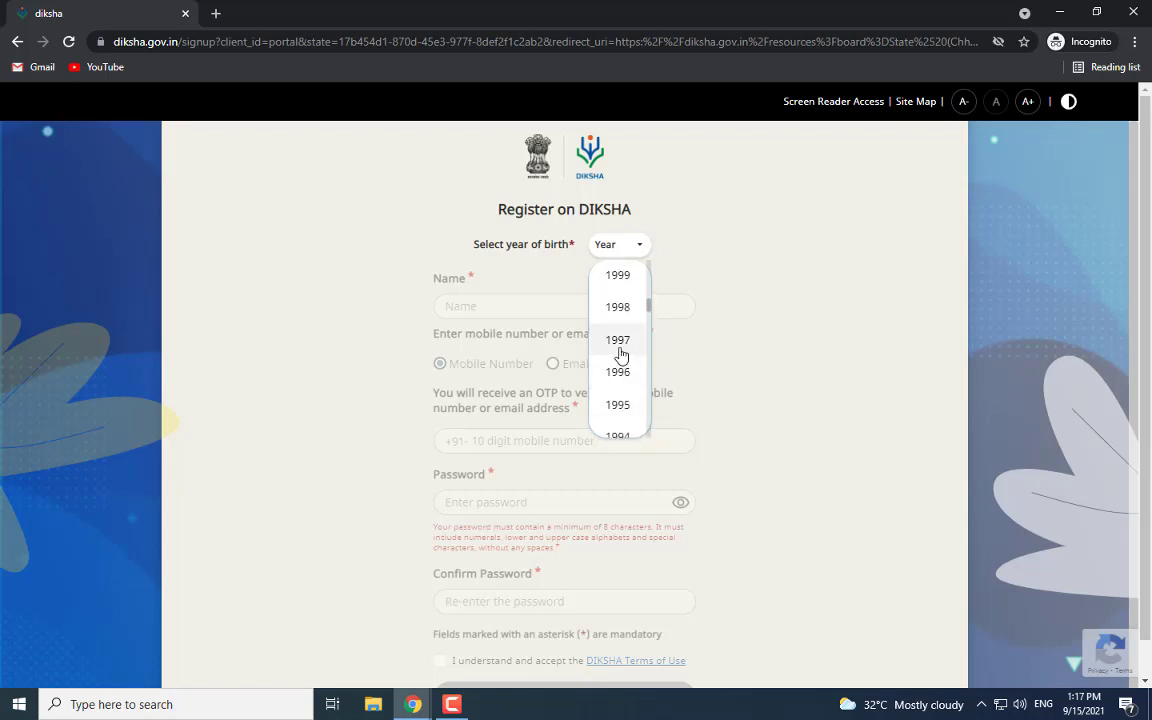
{"action": "left_click", "coordinate": [620, 342]}
- Enter the registrant's name and mobile number in the sign-up form
{"action": "left_click", "coordinate": [515, 308]}
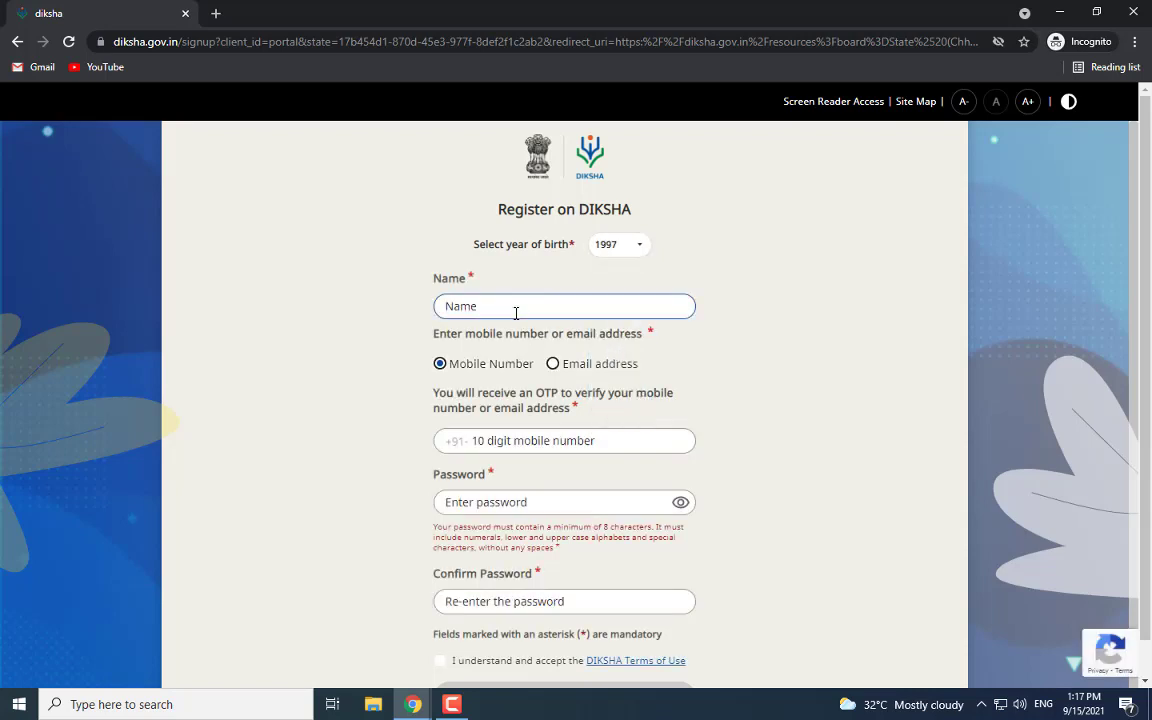
{"action": "left_click", "coordinate": [553, 437]}
{"action": "type", "text": "7509"}
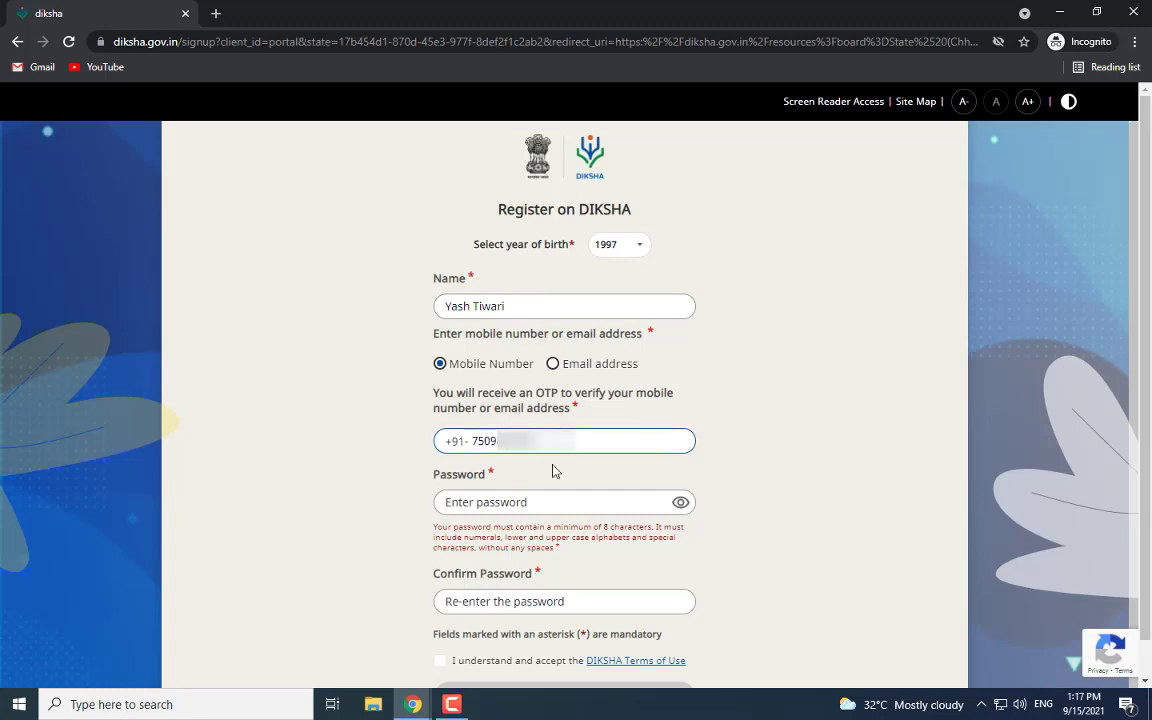
- Enter the account password visibly, confirm it, and accept the Terms of Use
{"action": "left_click", "coordinate": [578, 509]}
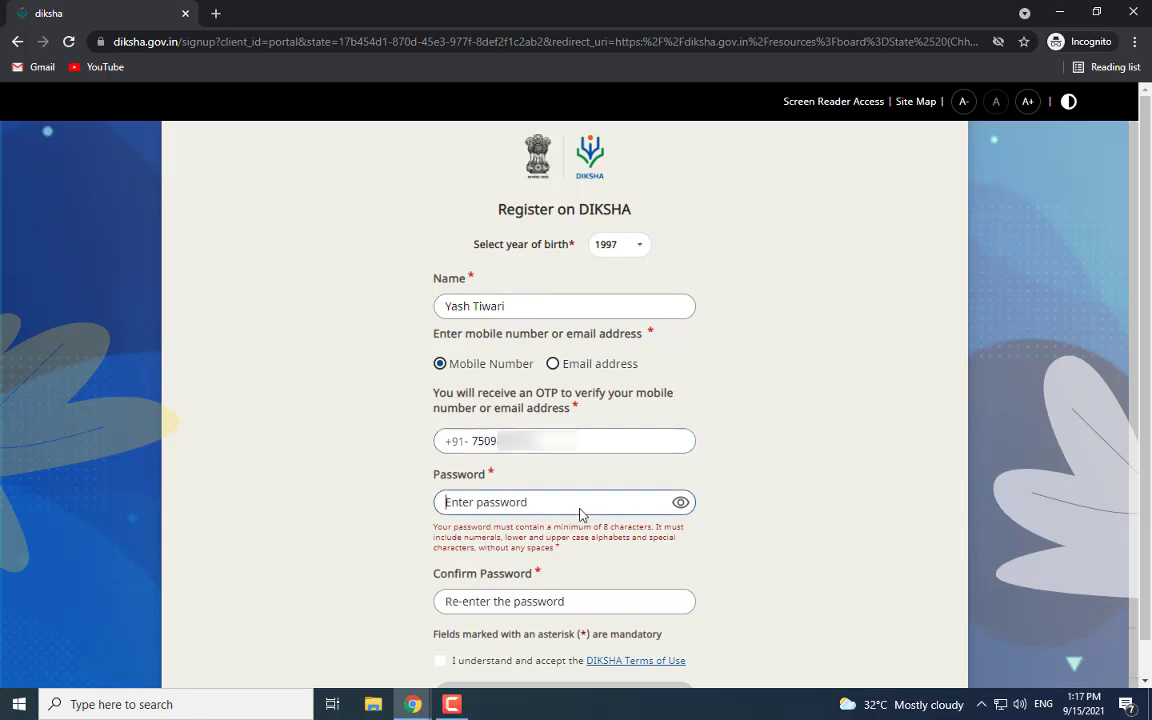
{"action": "left_click", "coordinate": [680, 503]}
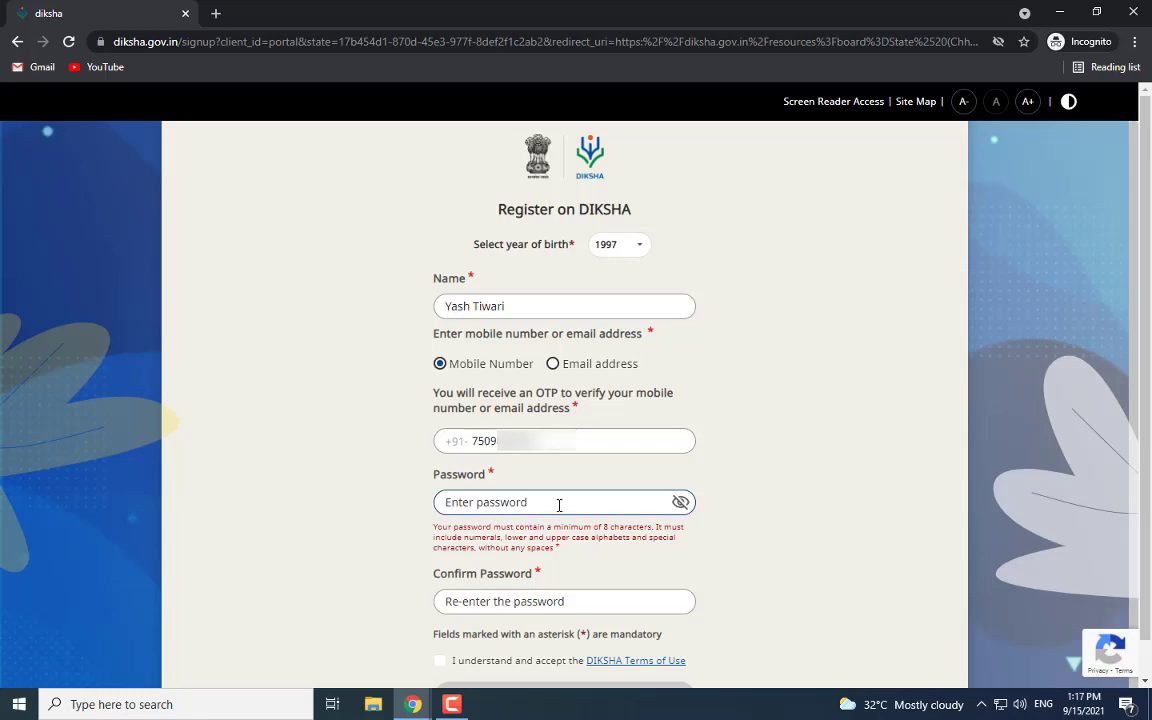
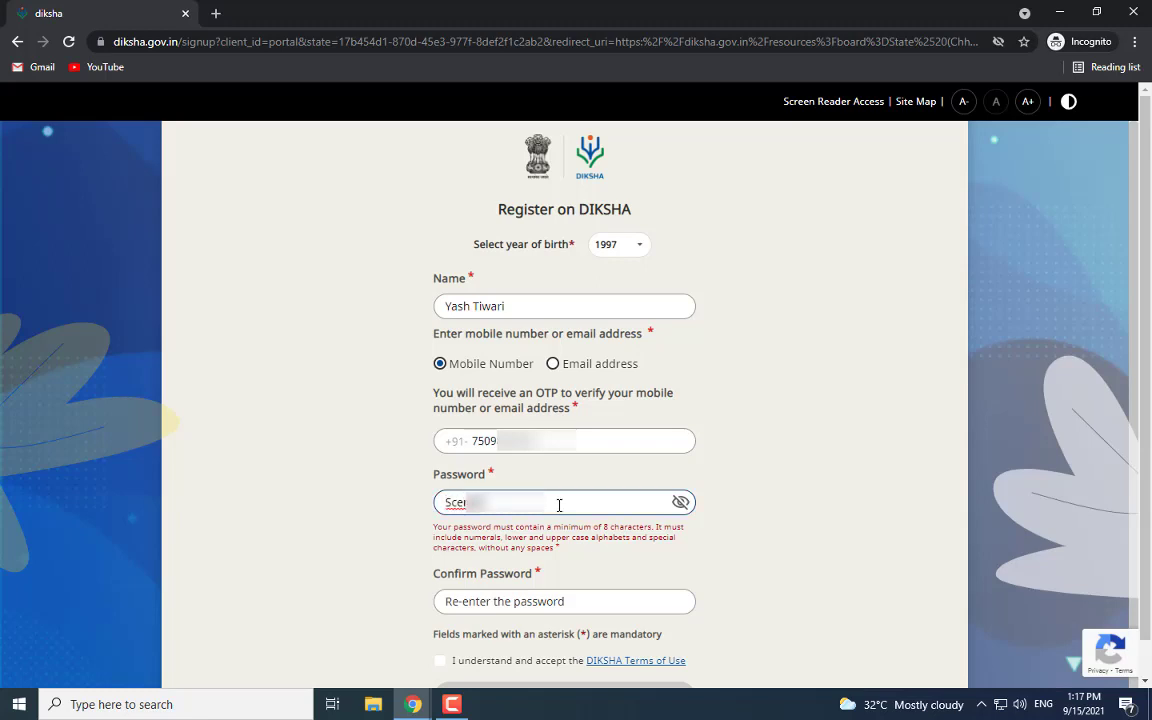
{"action": "left_click", "coordinate": [553, 600]}
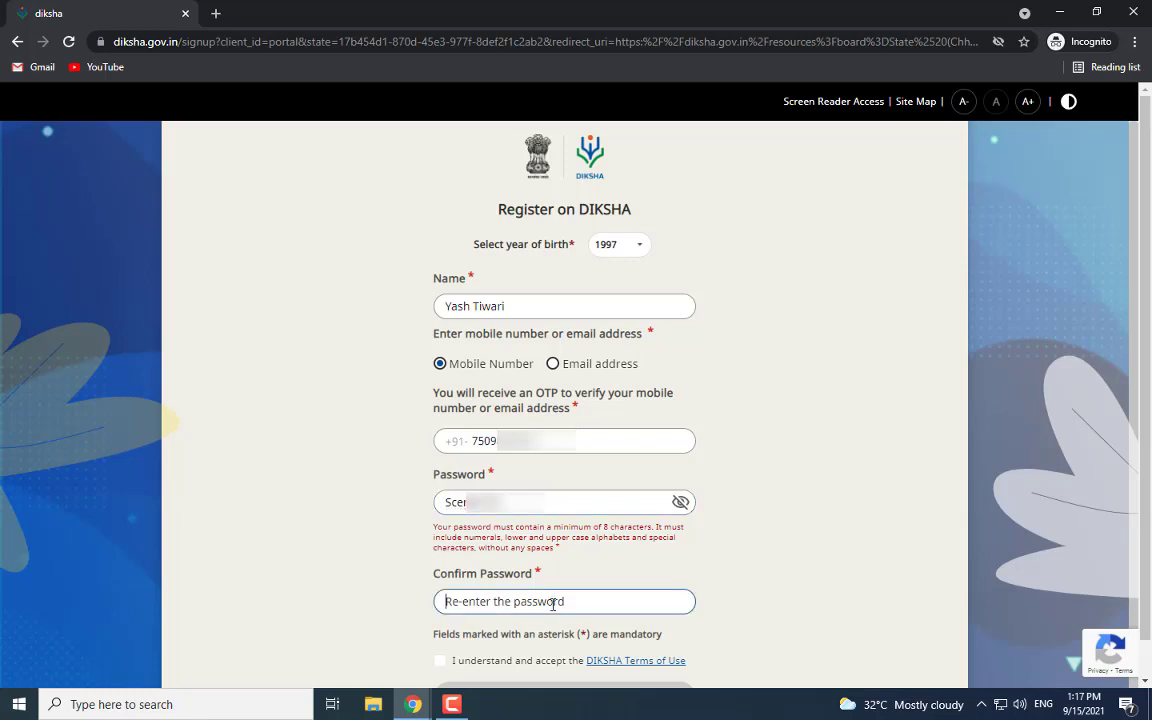
{"action": "type", "text": "S"}
{"action": "scroll", "coordinate": [560, 576], "scroll_direction": "down", "scroll_amount": 1}
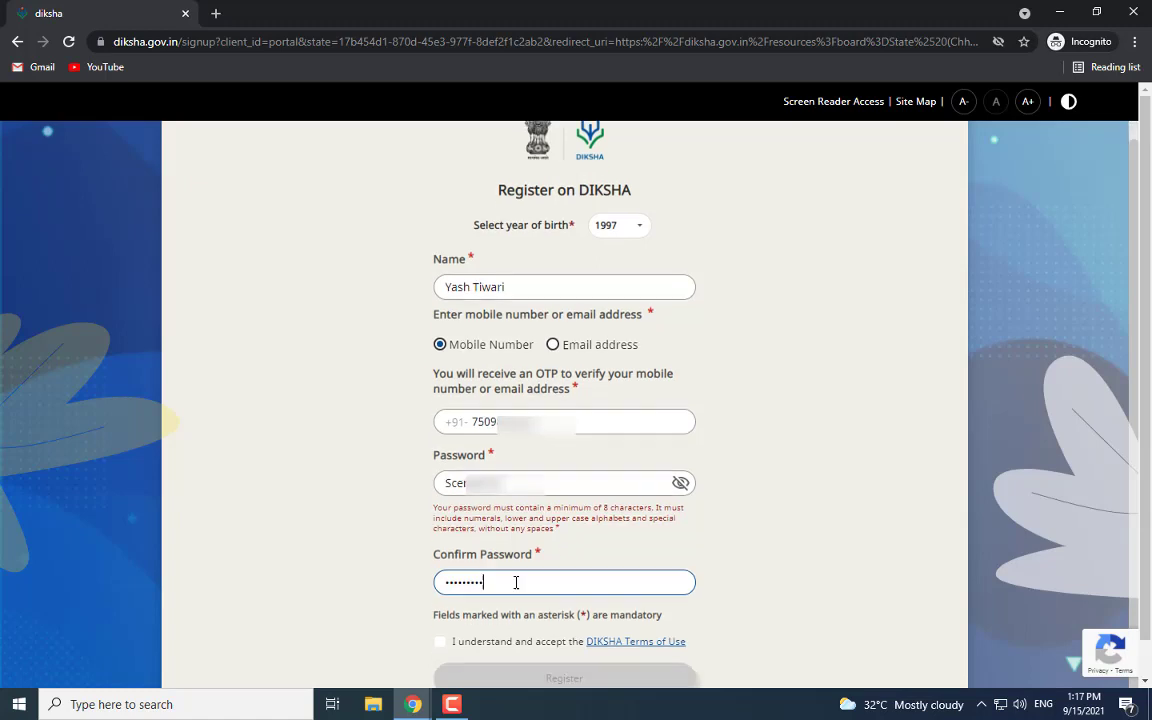
{"action": "left_click", "coordinate": [440, 642]}
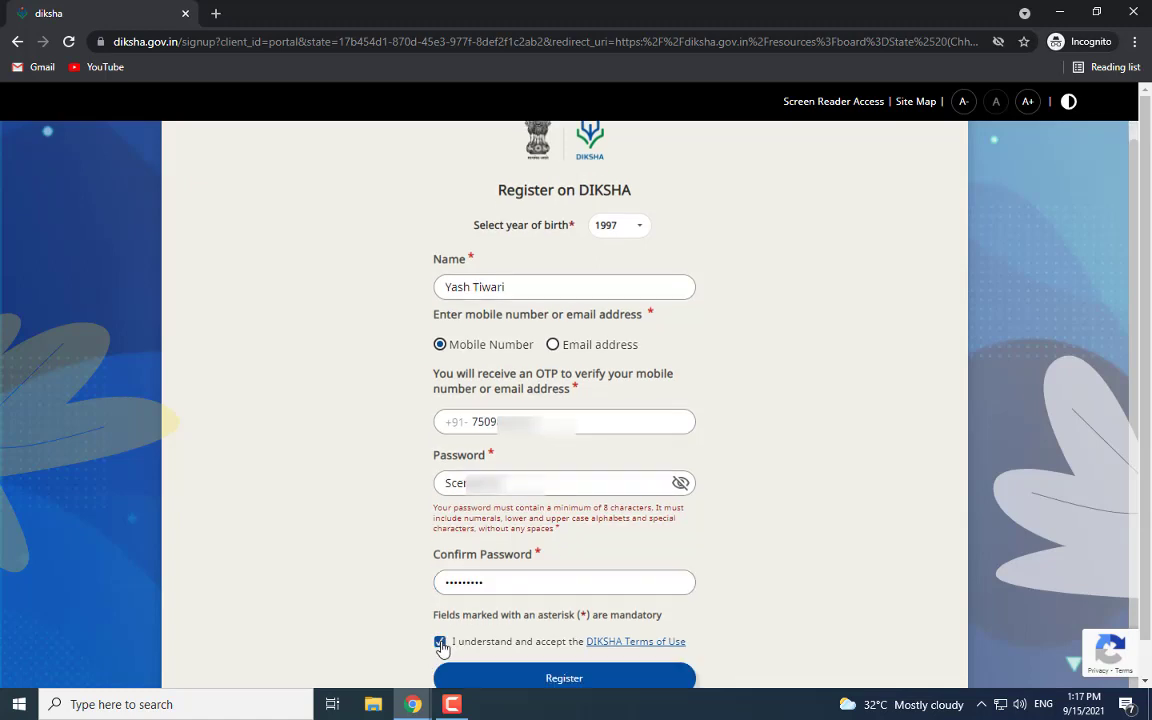
- Register the account and submit the received OTP for verification
{"action": "left_click", "coordinate": [553, 680]}
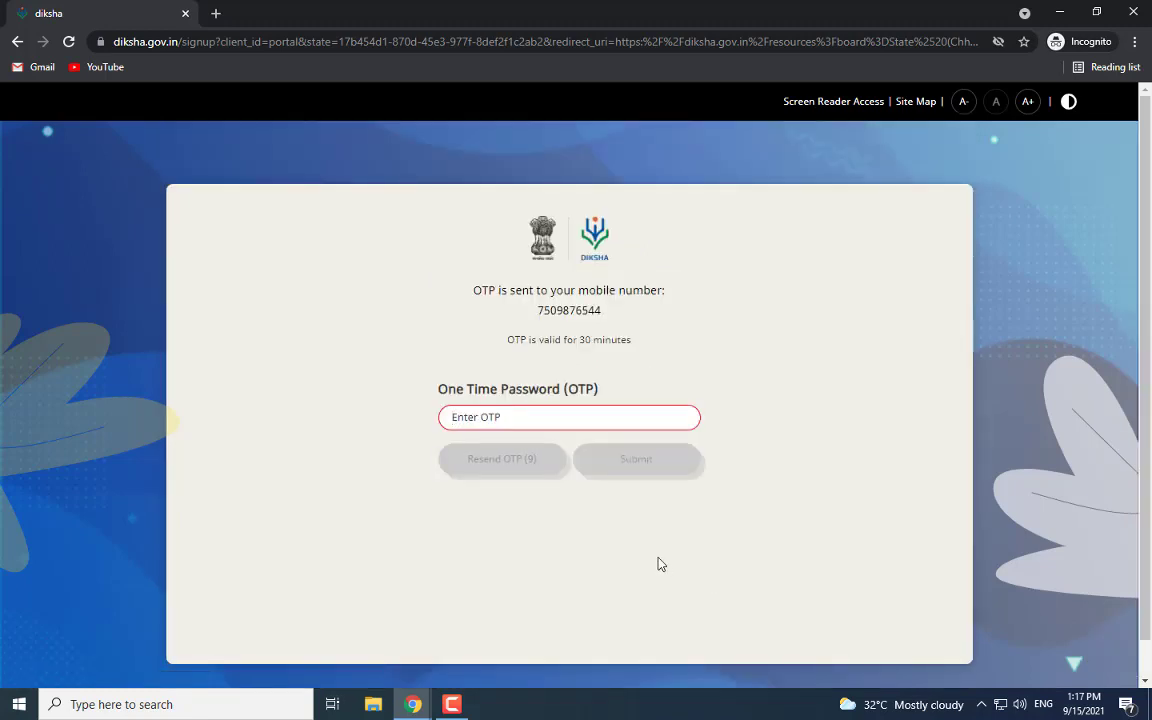
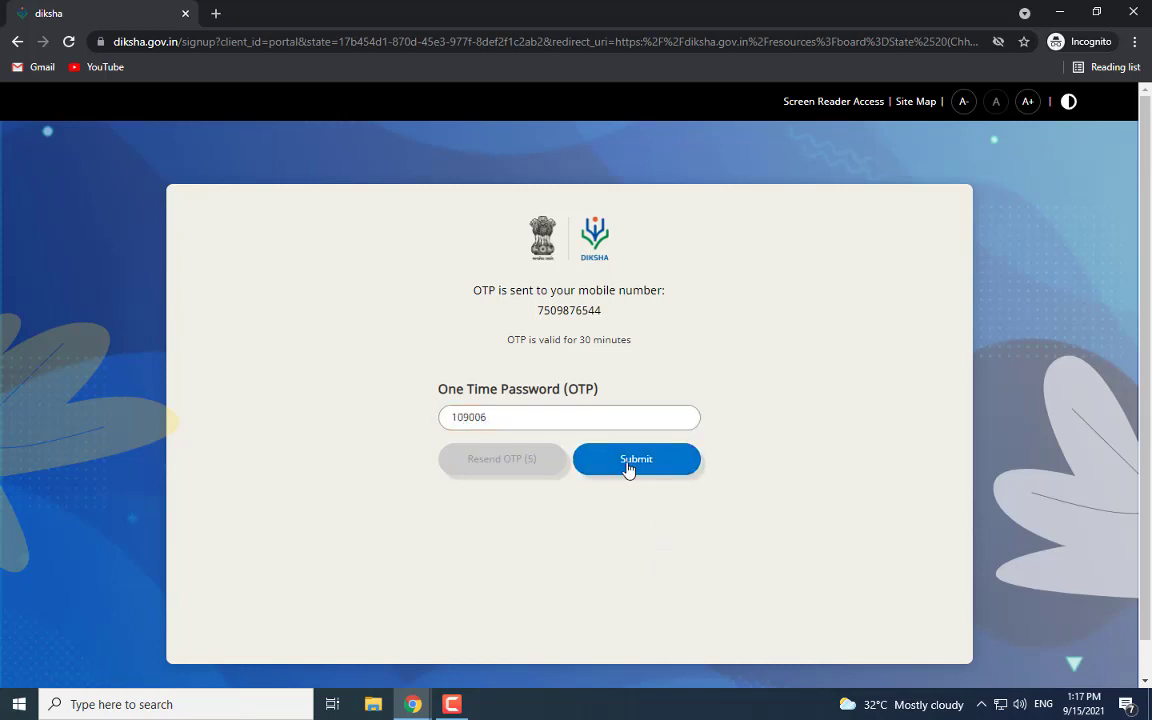
{"action": "left_click", "coordinate": [628, 468]}
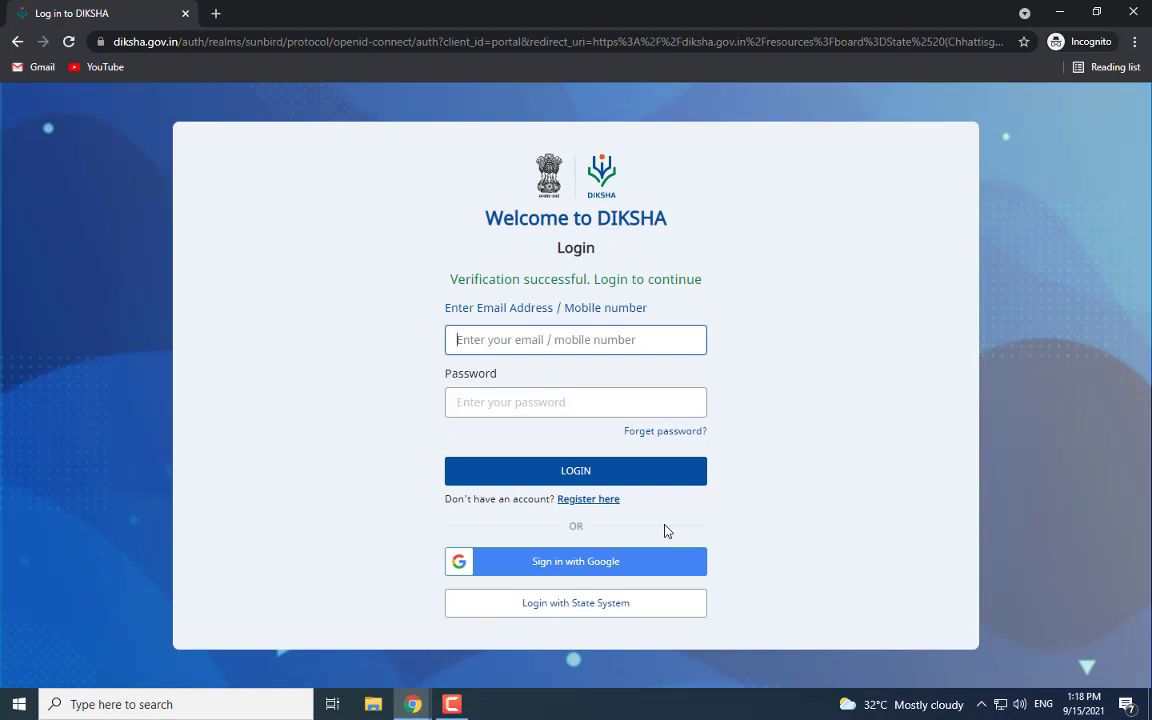
- Log in to DIKSHA with the registered mobile number and the account password
{"action": "type", "text": "750"}
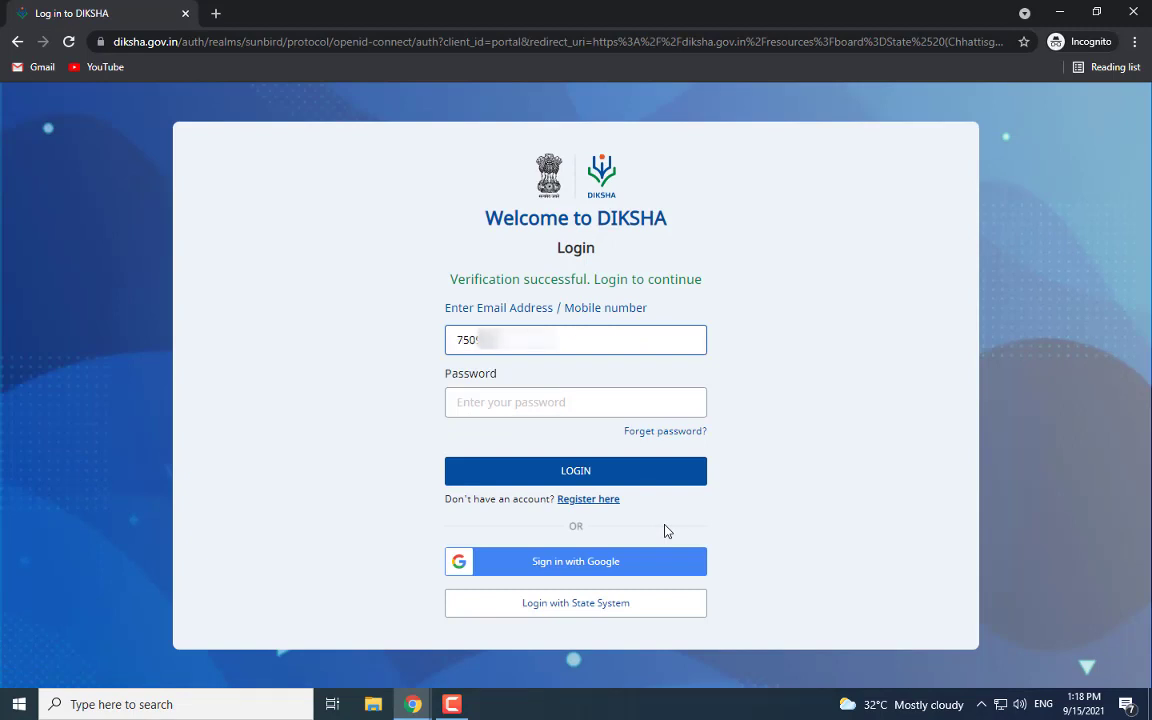
{"action": "left_click", "coordinate": [558, 402]}
{"action": "type", "text": "•"}
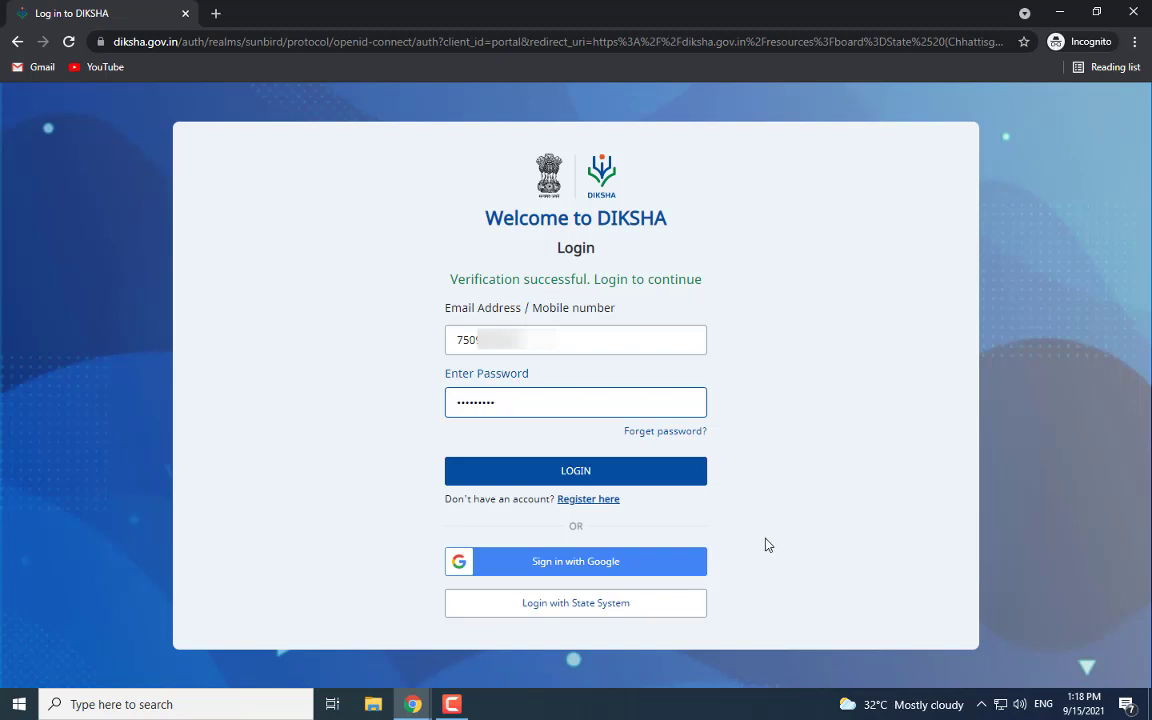
{"action": "left_click", "coordinate": [659, 479]}
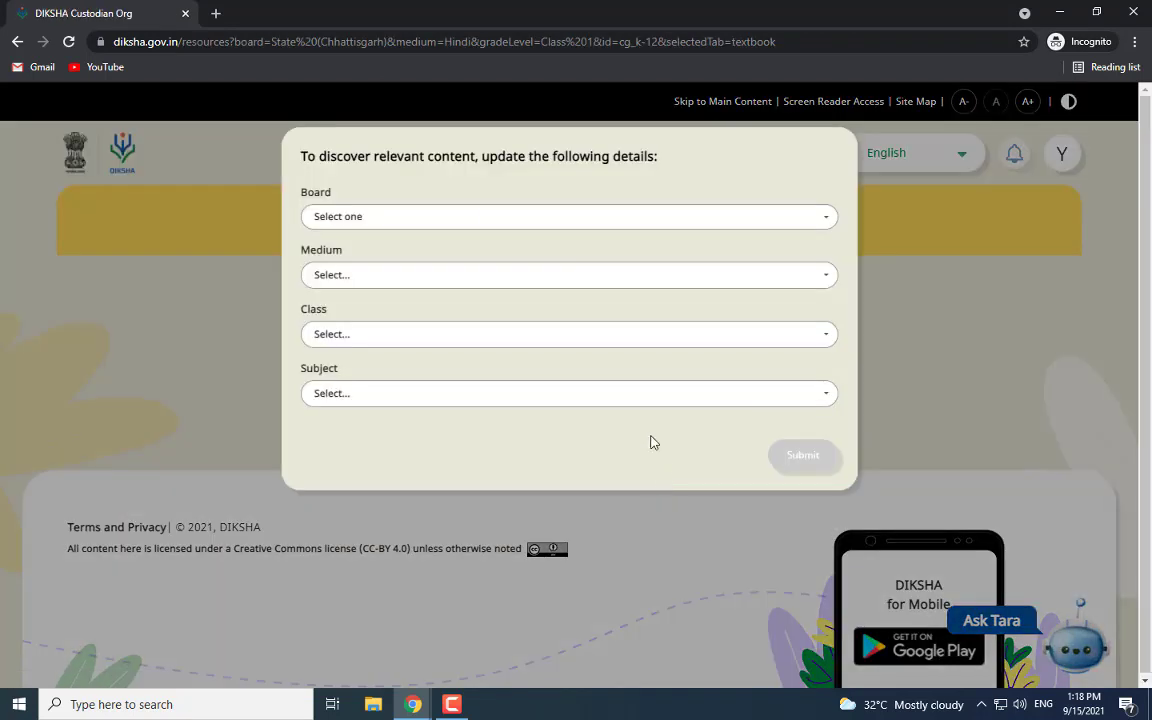
- Submit preferences: board State (Chhattisgarh), medium Hindi, Class 1, subject Hindi
{"action": "left_click", "coordinate": [470, 223]}
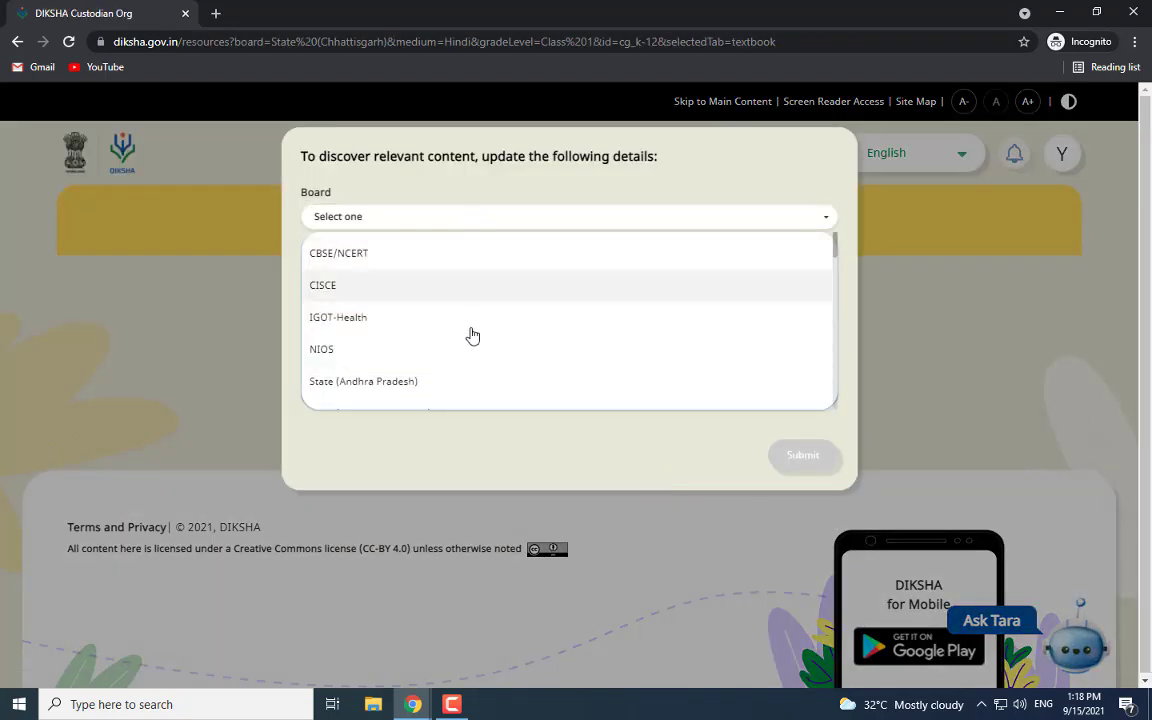
{"action": "scroll", "coordinate": [479, 352], "scroll_direction": "down", "scroll_amount": 1}
{"action": "scroll", "coordinate": [476, 352], "scroll_direction": "down", "scroll_amount": 2}
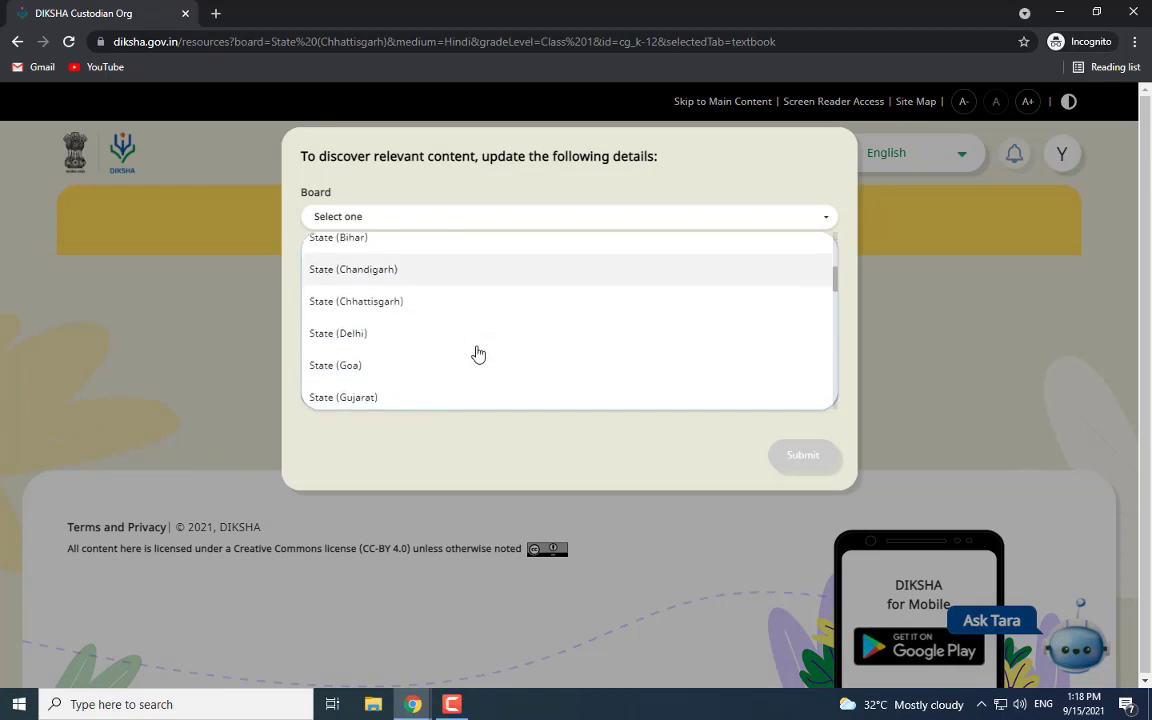
{"action": "left_click", "coordinate": [380, 314]}
{"action": "left_click", "coordinate": [398, 280]}
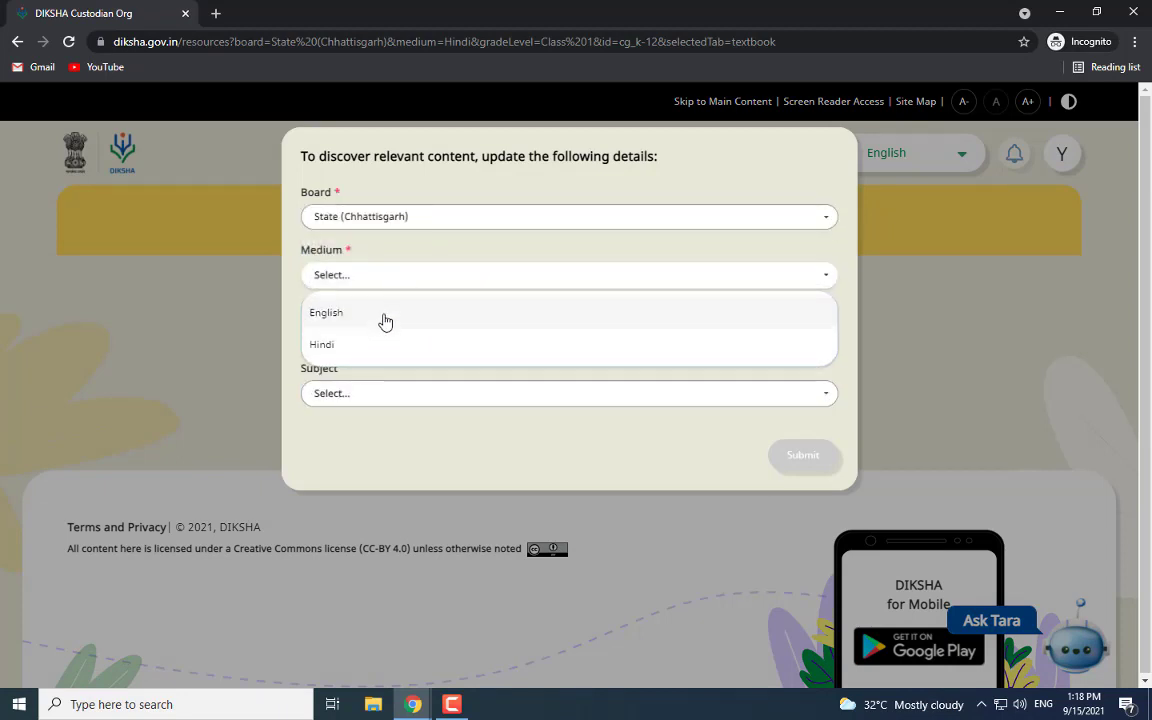
{"action": "left_click", "coordinate": [370, 350]}
{"action": "left_click", "coordinate": [405, 346]}
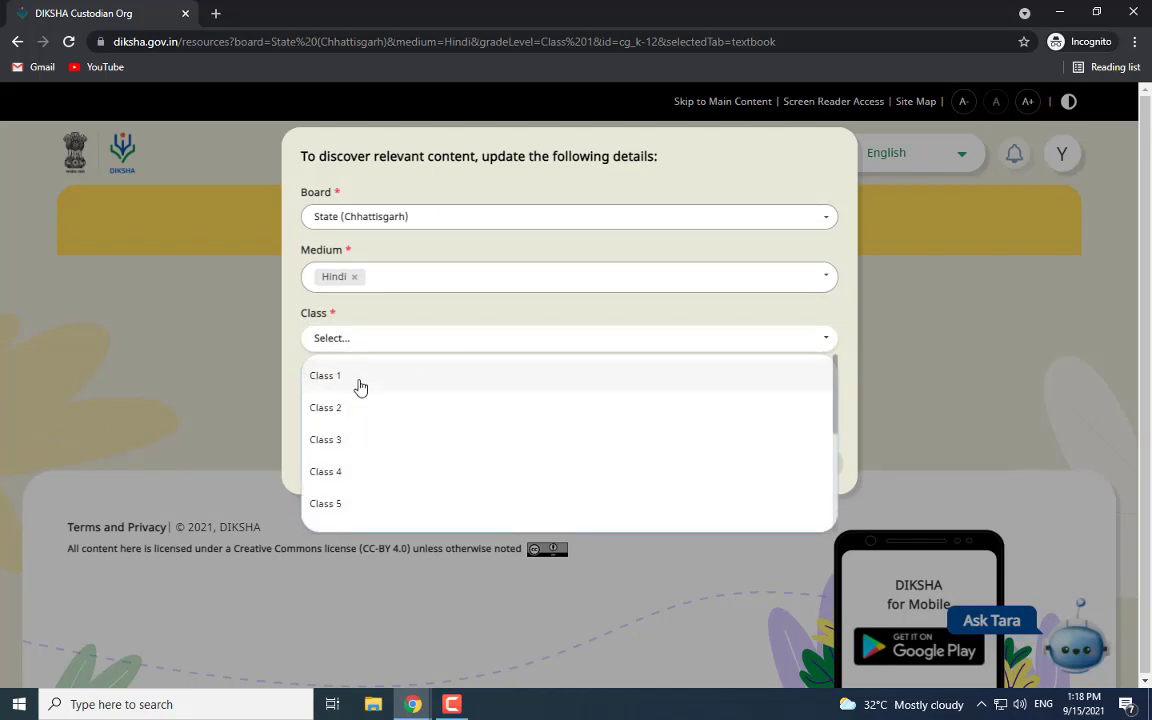
{"action": "left_click", "coordinate": [362, 384]}
{"action": "left_click", "coordinate": [385, 398]}
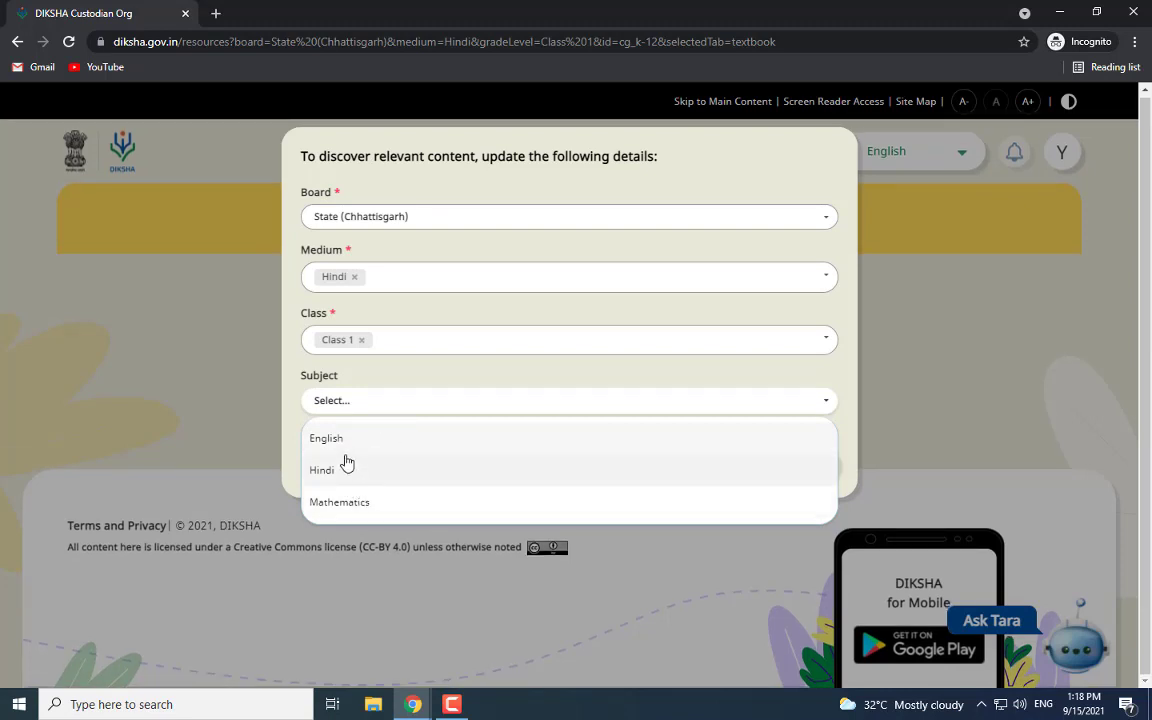
{"action": "left_click", "coordinate": [350, 478]}
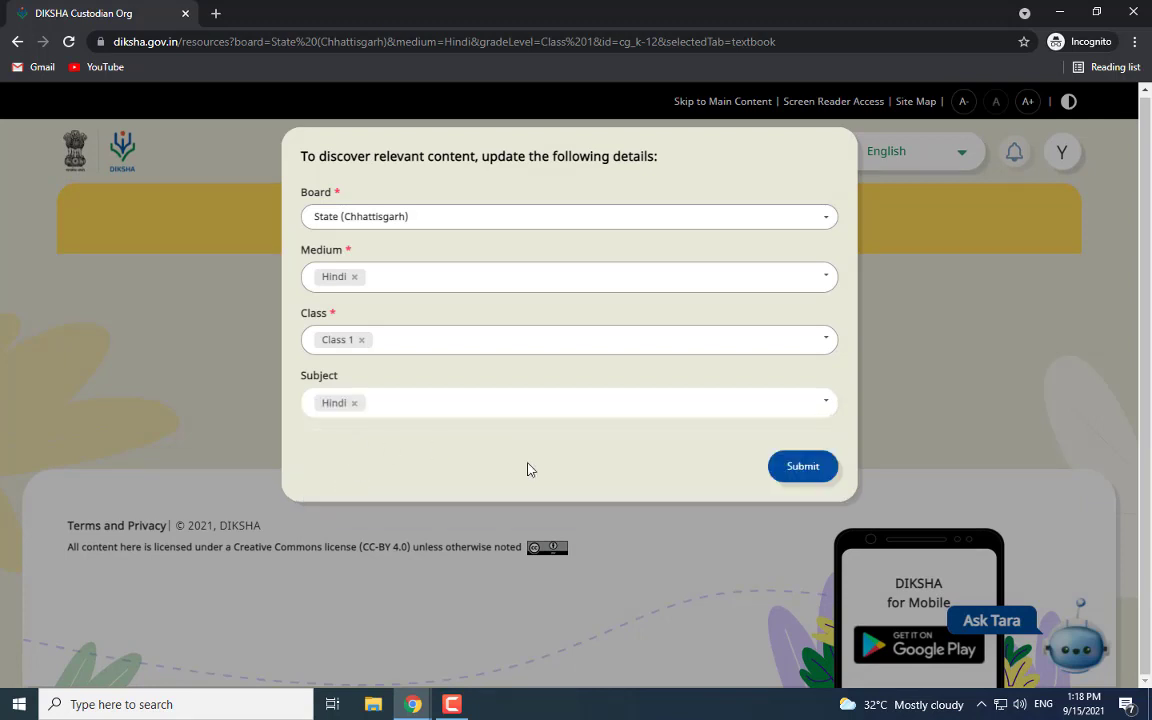
{"action": "left_click", "coordinate": [811, 479]}
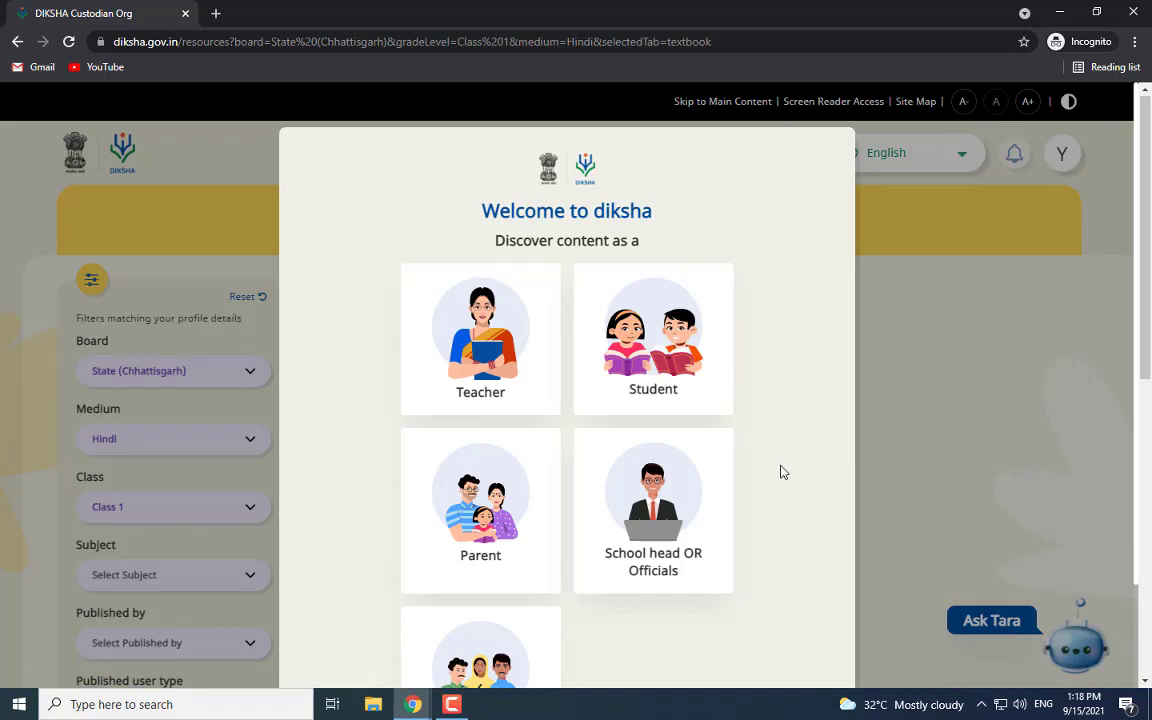
- Pick the Teacher role on the Welcome to diksha screen to reach the location form
{"action": "scroll", "coordinate": [797, 537], "scroll_direction": "down", "scroll_amount": 2}
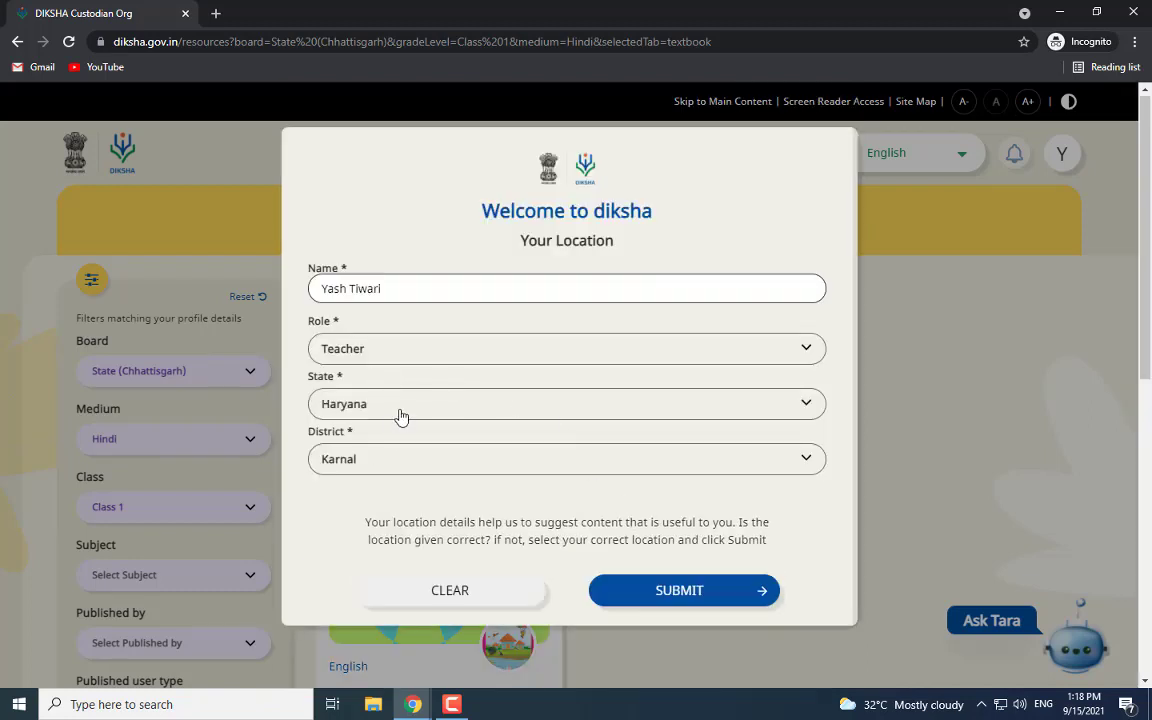
- Set the state to Chhattisgarh, district to Raipur and block to DHARSHIWA
{"action": "left_click", "coordinate": [401, 412]}
{"action": "scroll", "coordinate": [435, 566], "scroll_direction": "down", "scroll_amount": 2}
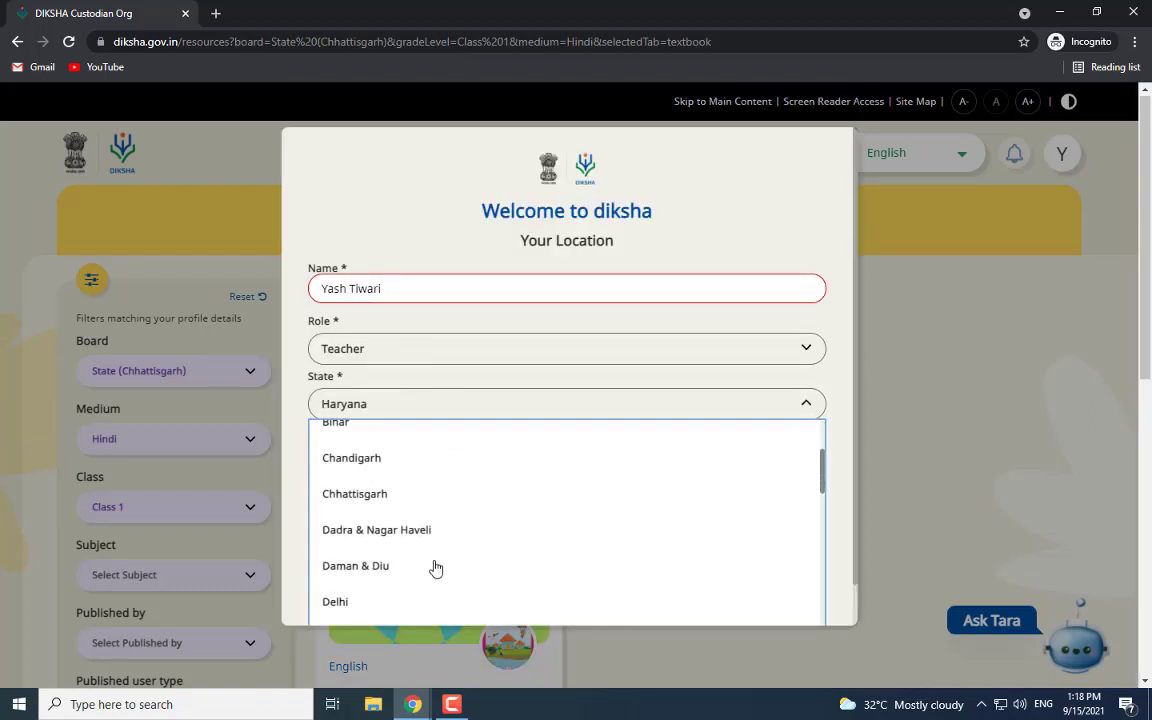
{"action": "scroll", "coordinate": [435, 568], "scroll_direction": "down", "scroll_amount": 1}
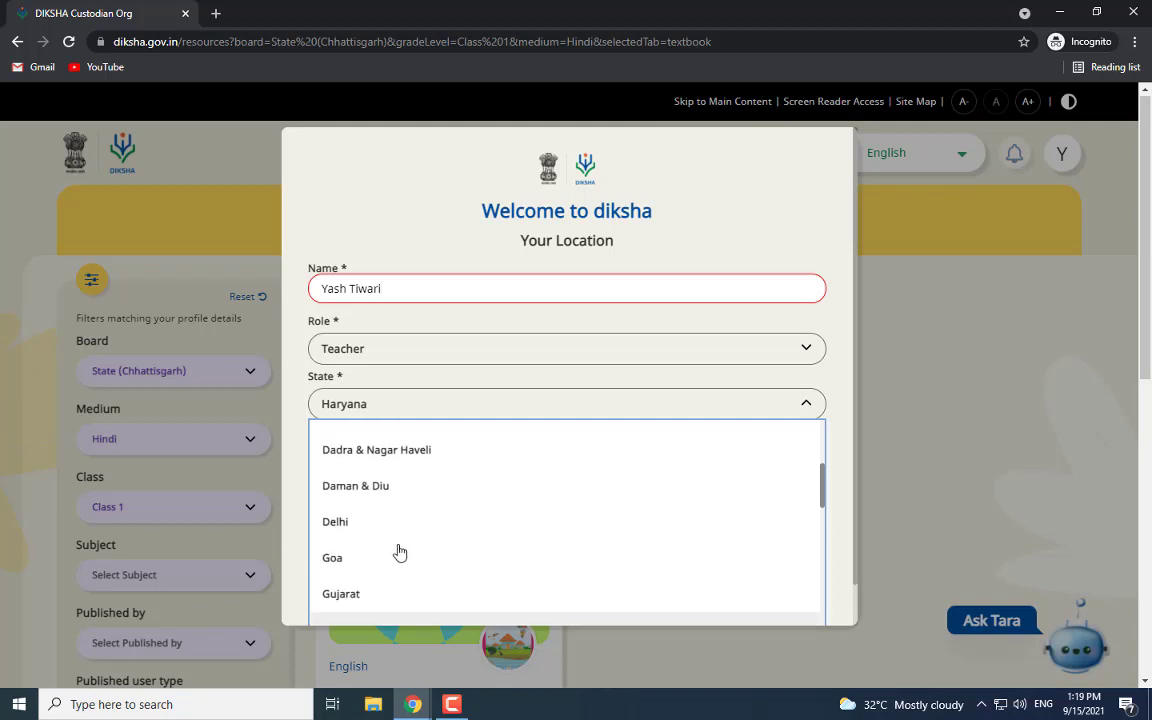
{"action": "scroll", "coordinate": [398, 550], "scroll_direction": "up", "scroll_amount": 2}
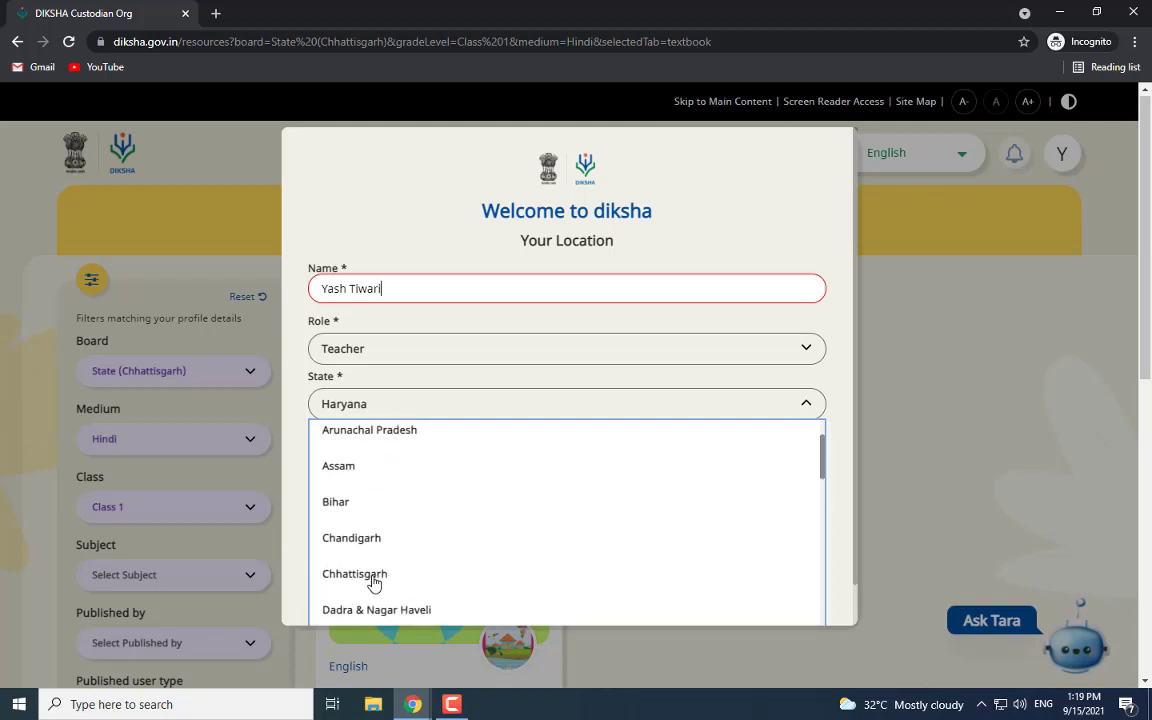
{"action": "left_click", "coordinate": [374, 580]}
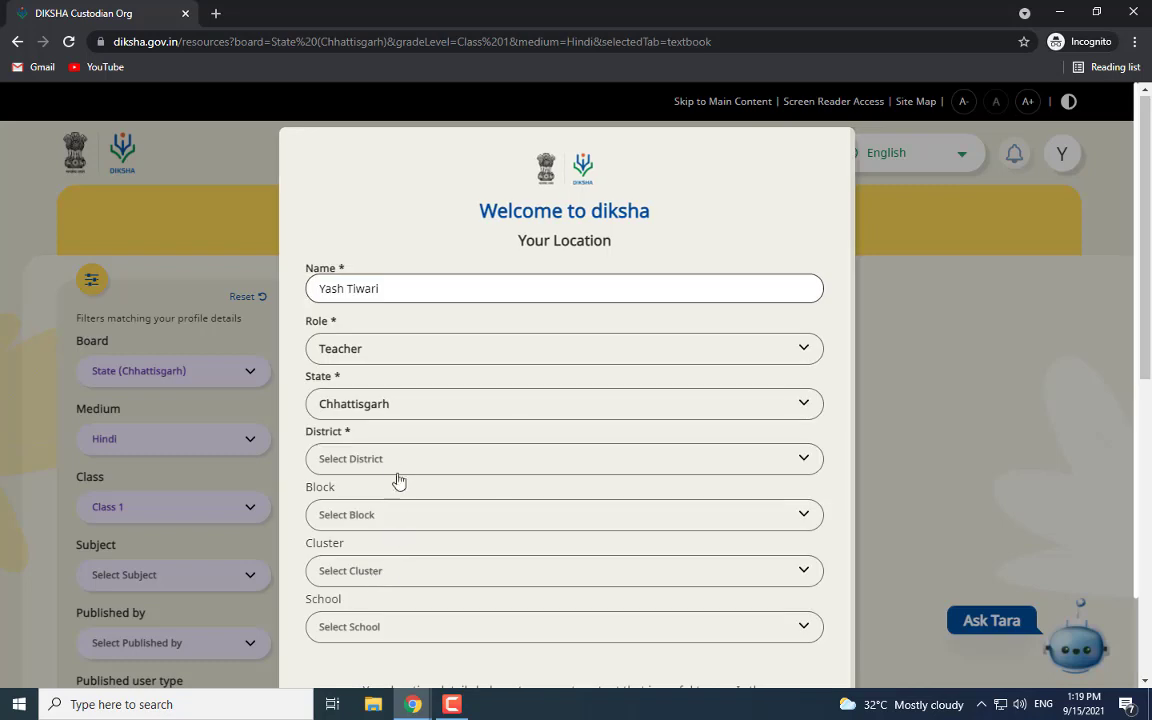
{"action": "left_click", "coordinate": [396, 466]}
{"action": "scroll", "coordinate": [433, 612], "scroll_direction": "down", "scroll_amount": 7}
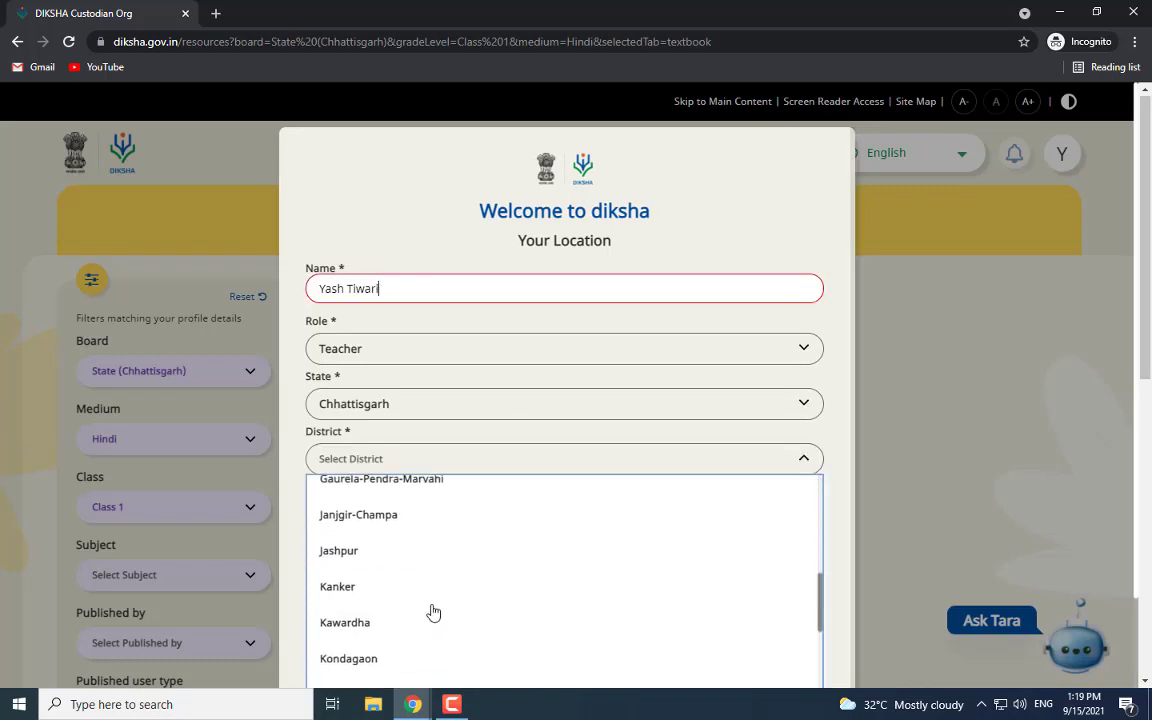
{"action": "left_click", "coordinate": [338, 558]}
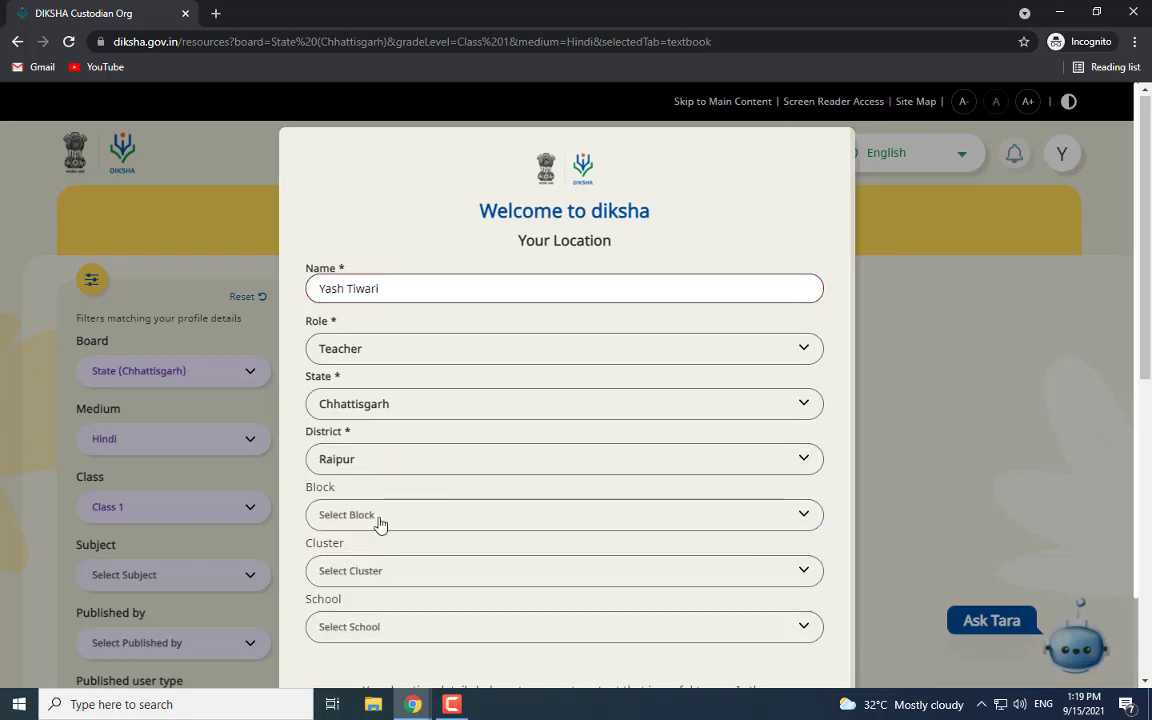
{"action": "left_click", "coordinate": [380, 516]}
{"action": "left_click", "coordinate": [358, 621]}
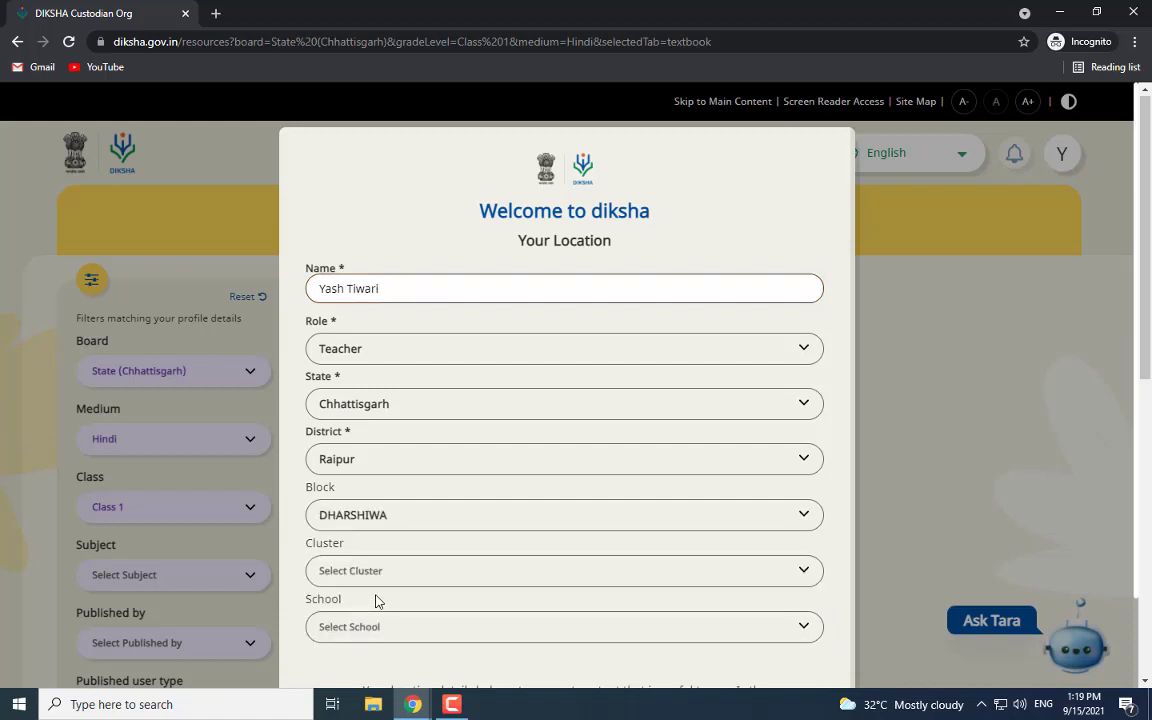
- Choose cluster CRC SHANKAR NAGAR and school GOVT PRE BUNIYADI PRIMARY SCHOOL SANKARNAGAR
{"action": "left_click", "coordinate": [375, 578]}
{"action": "scroll", "coordinate": [702, 617], "scroll_direction": "down", "scroll_amount": 3}
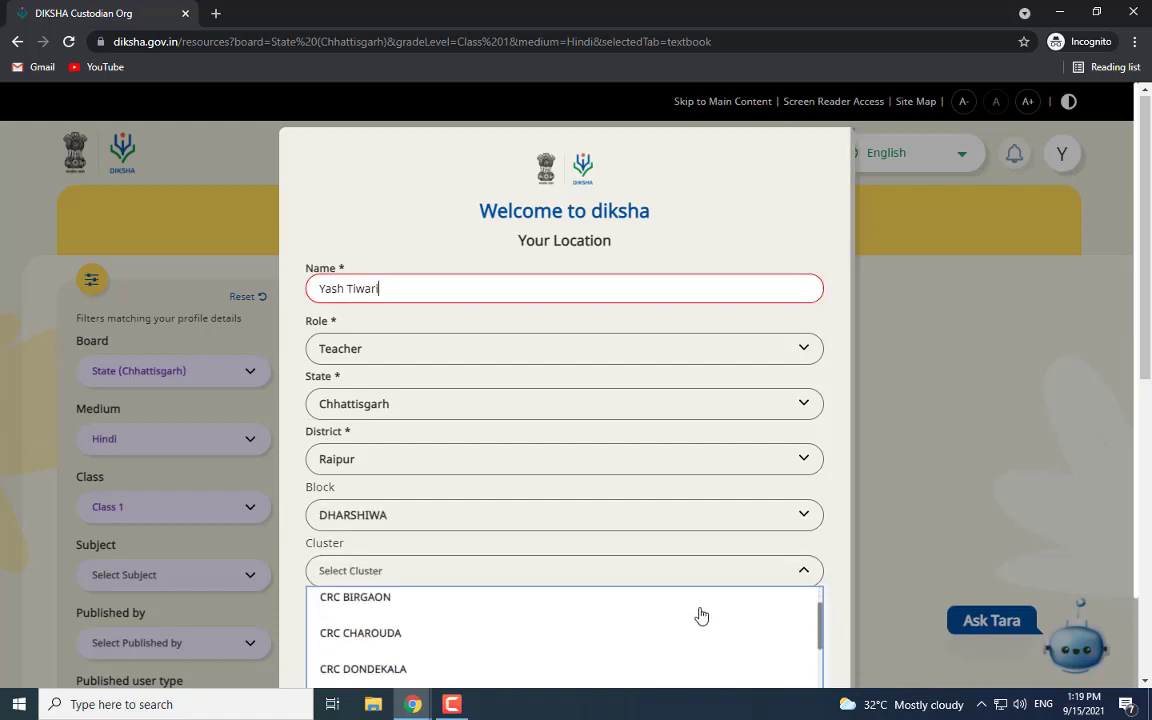
{"action": "scroll", "coordinate": [884, 583], "scroll_direction": "down", "scroll_amount": 1}
{"action": "scroll", "coordinate": [590, 607], "scroll_direction": "down", "scroll_amount": 3}
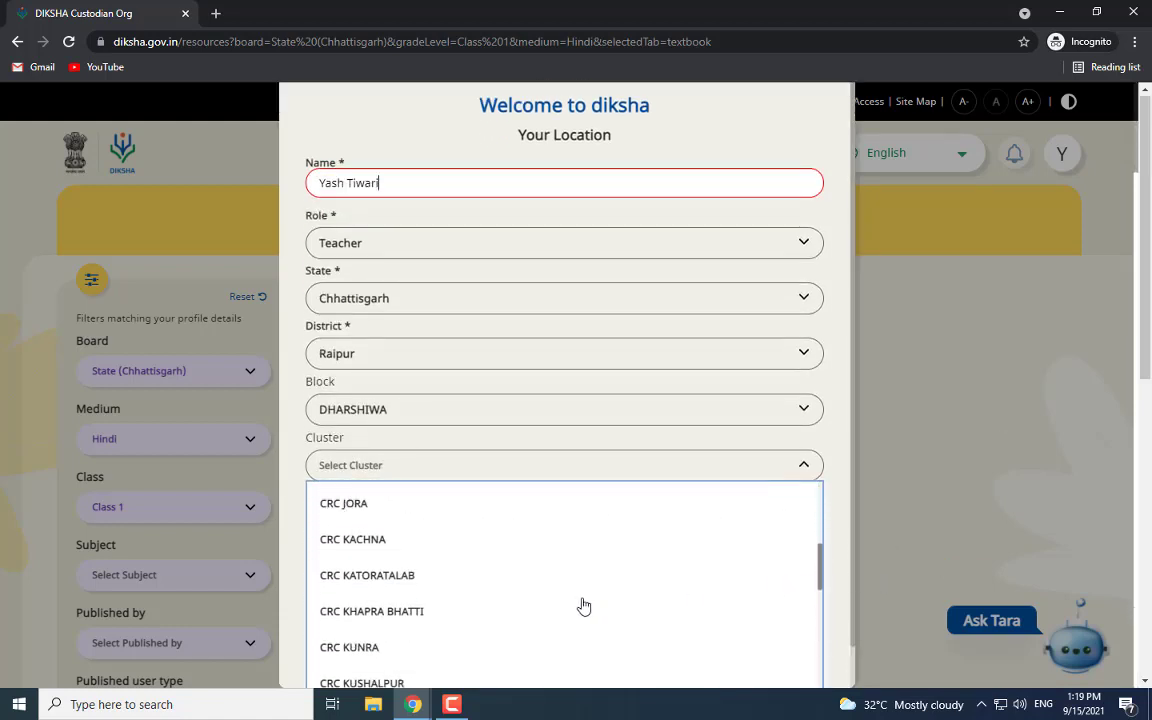
{"action": "scroll", "coordinate": [528, 604], "scroll_direction": "down", "scroll_amount": 4}
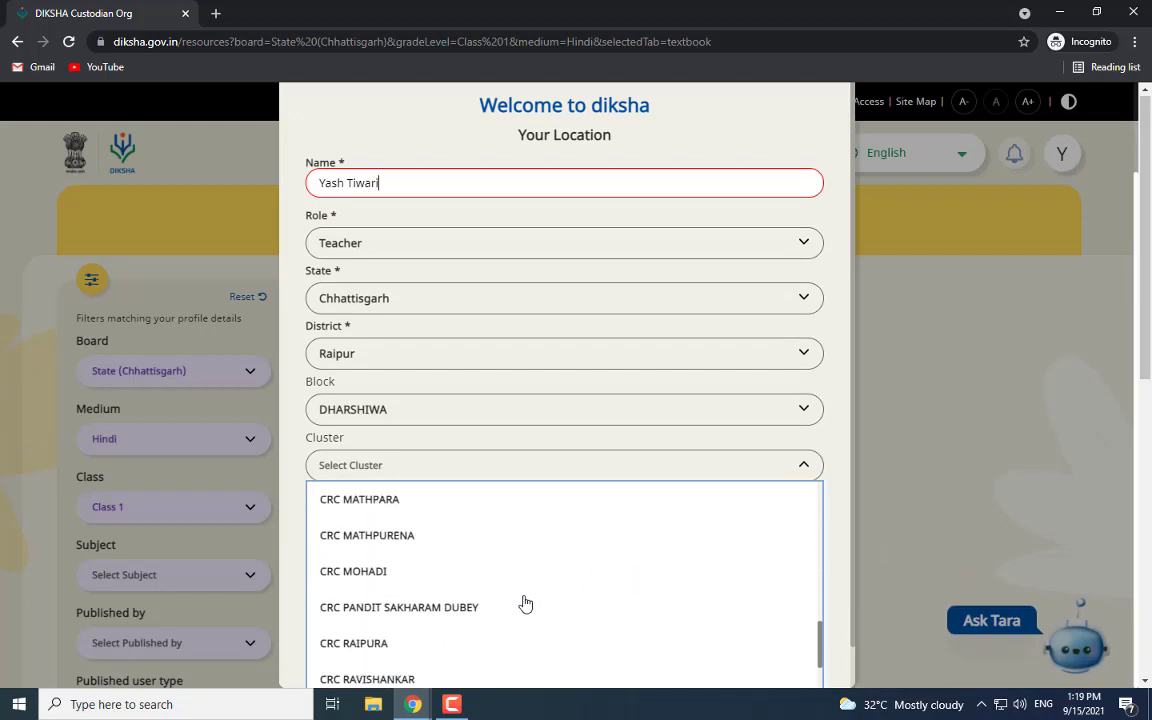
{"action": "scroll", "coordinate": [525, 604], "scroll_direction": "down", "scroll_amount": 4}
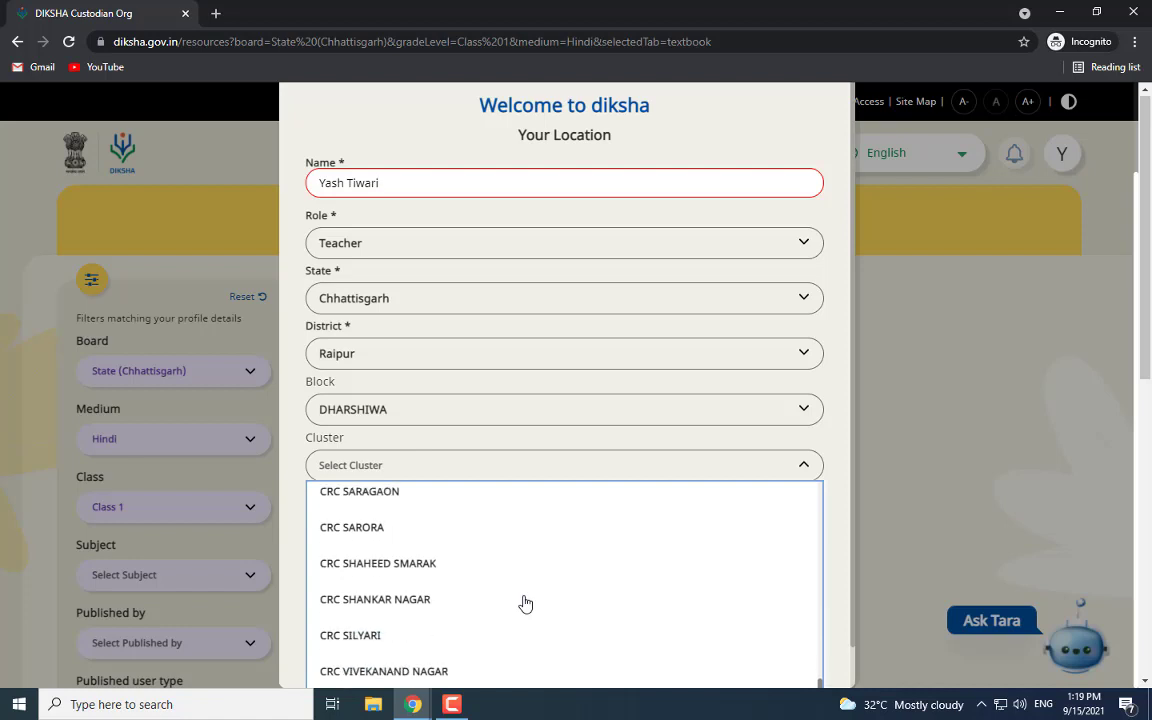
{"action": "left_click", "coordinate": [404, 600]}
{"action": "left_click", "coordinate": [391, 528]}
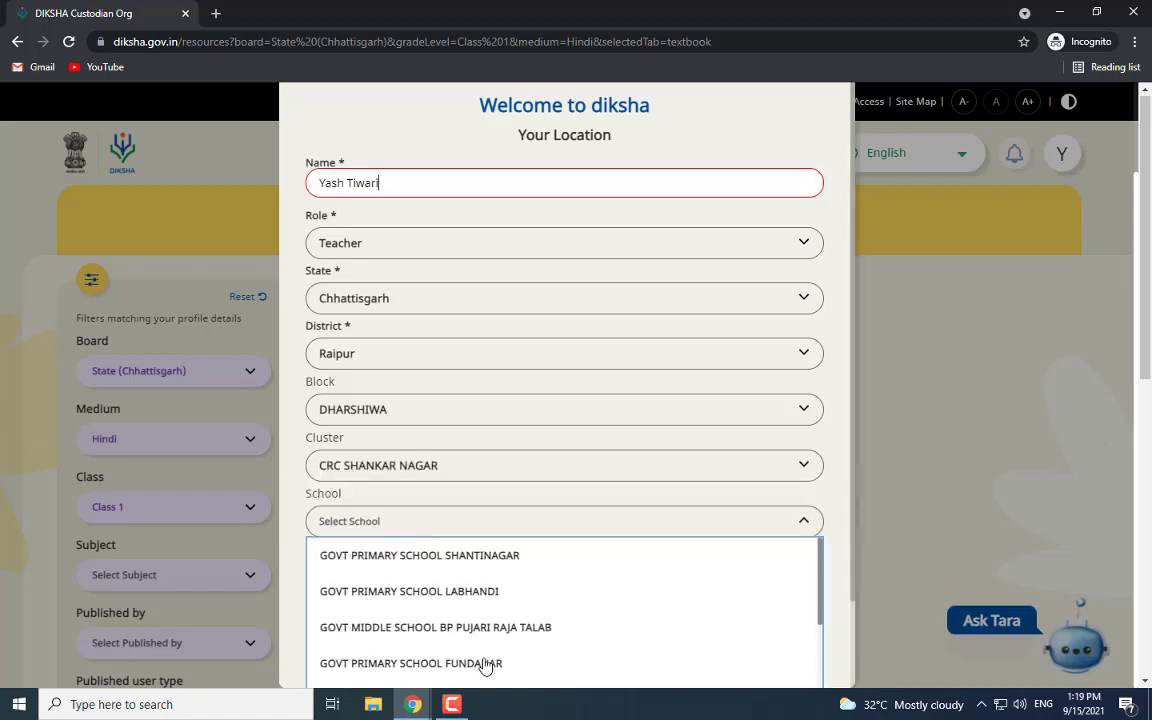
{"action": "scroll", "coordinate": [520, 660], "scroll_direction": "down", "scroll_amount": 1}
{"action": "scroll", "coordinate": [557, 660], "scroll_direction": "down", "scroll_amount": 5}
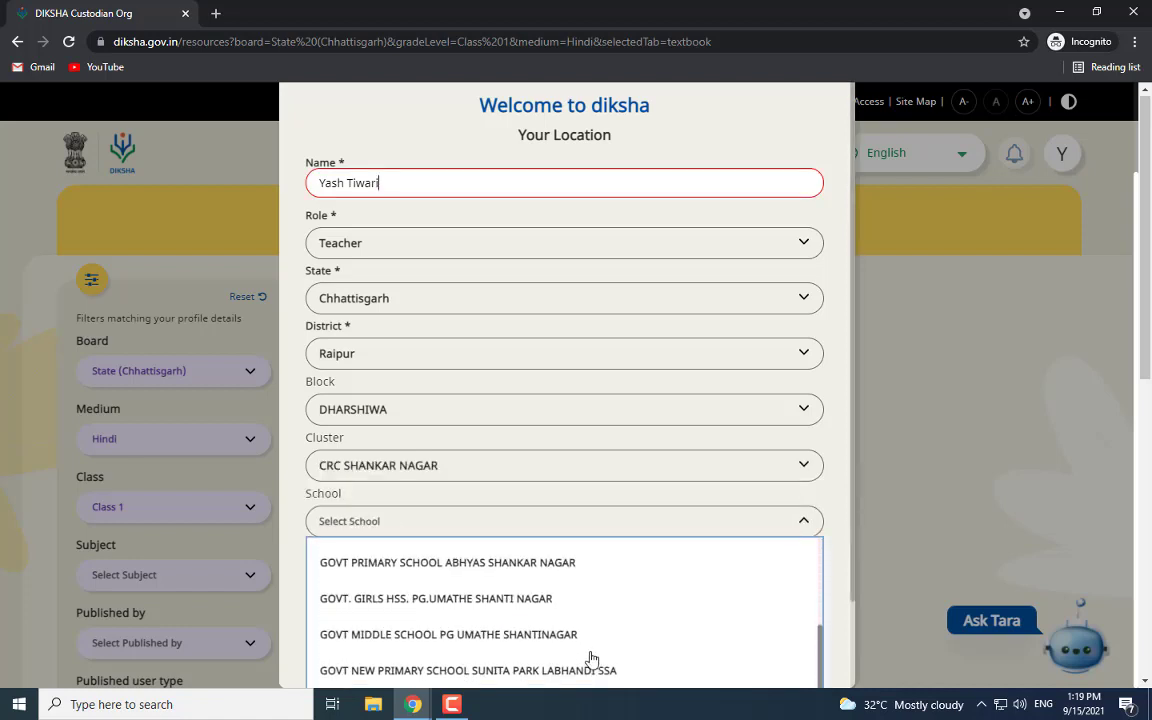
{"action": "scroll", "coordinate": [591, 658], "scroll_direction": "down", "scroll_amount": 1}
{"action": "scroll", "coordinate": [591, 658], "scroll_direction": "down", "scroll_amount": 5}
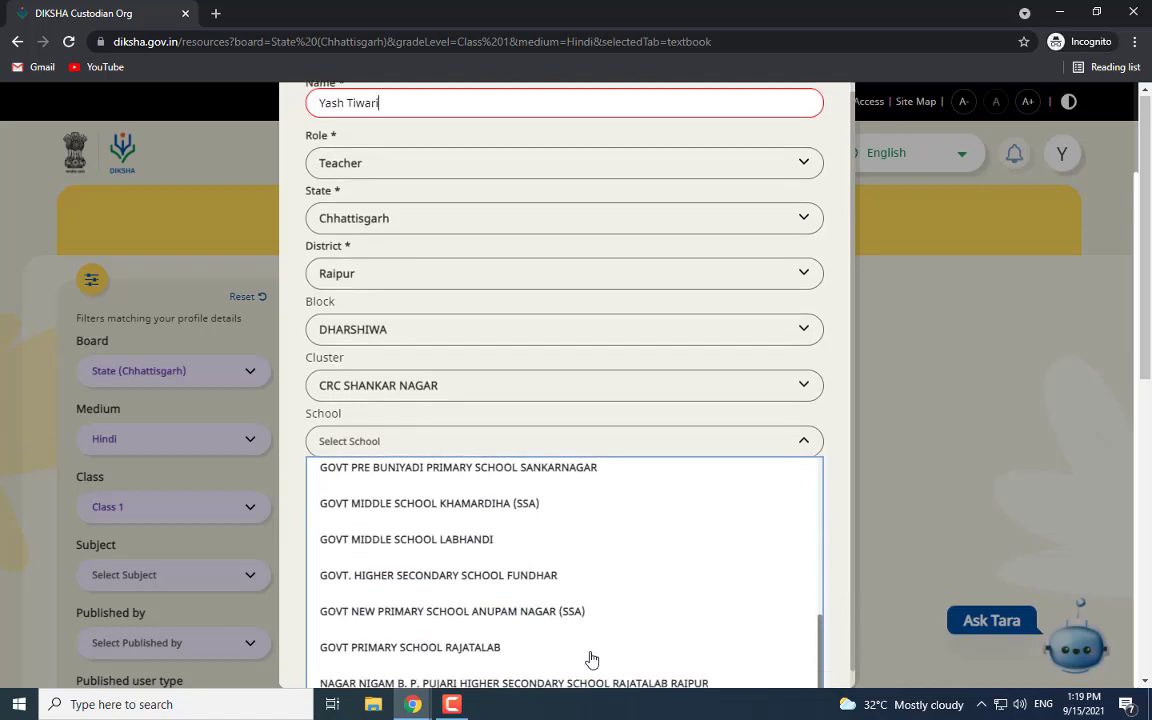
{"action": "scroll", "coordinate": [591, 658], "scroll_direction": "down", "scroll_amount": 3}
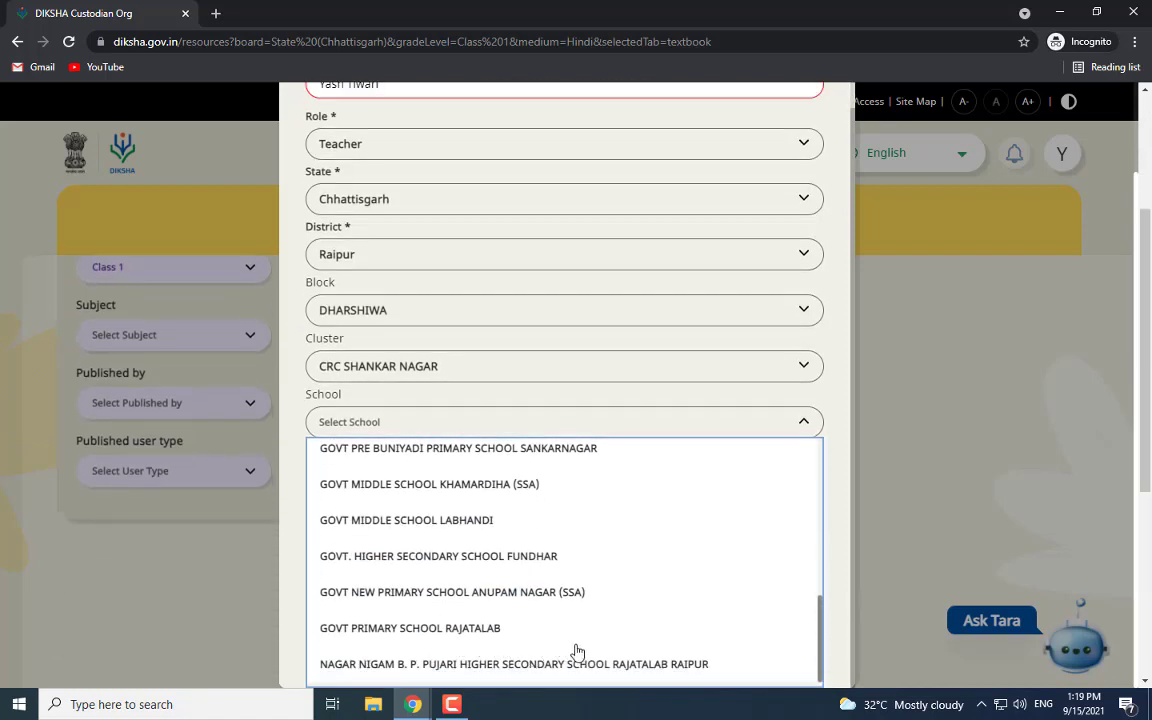
{"action": "scroll", "coordinate": [661, 636], "scroll_direction": "down", "scroll_amount": 2}
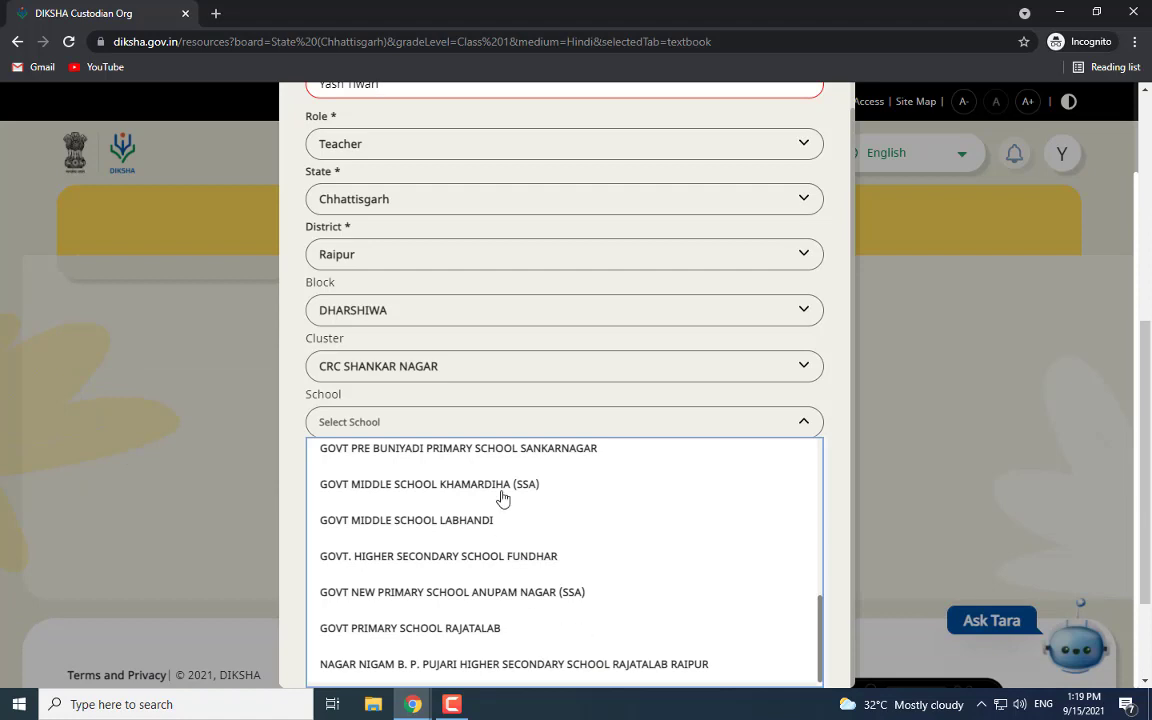
{"action": "scroll", "coordinate": [530, 530], "scroll_direction": "up", "scroll_amount": 1}
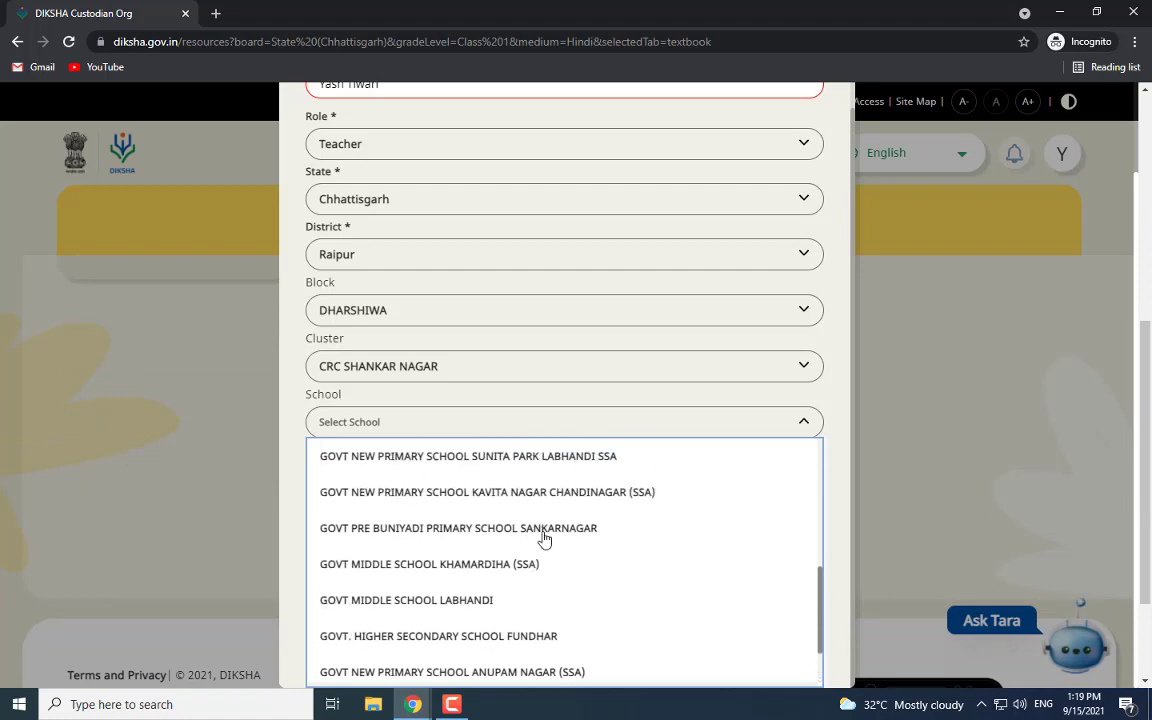
{"action": "left_click", "coordinate": [540, 532]}
- Submit the location details and browse the Class 1 Hindi-medium digital textbooks
{"action": "left_click", "coordinate": [669, 653]}
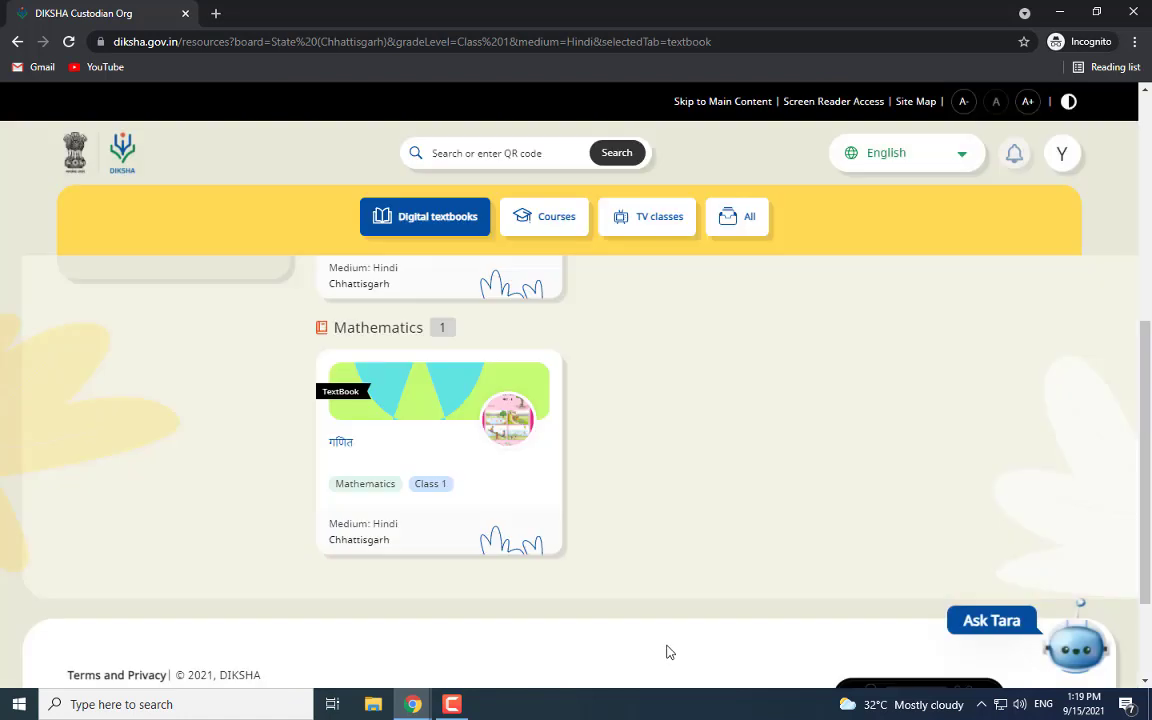
{"action": "scroll", "coordinate": [660, 552], "scroll_direction": "up", "scroll_amount": 5}
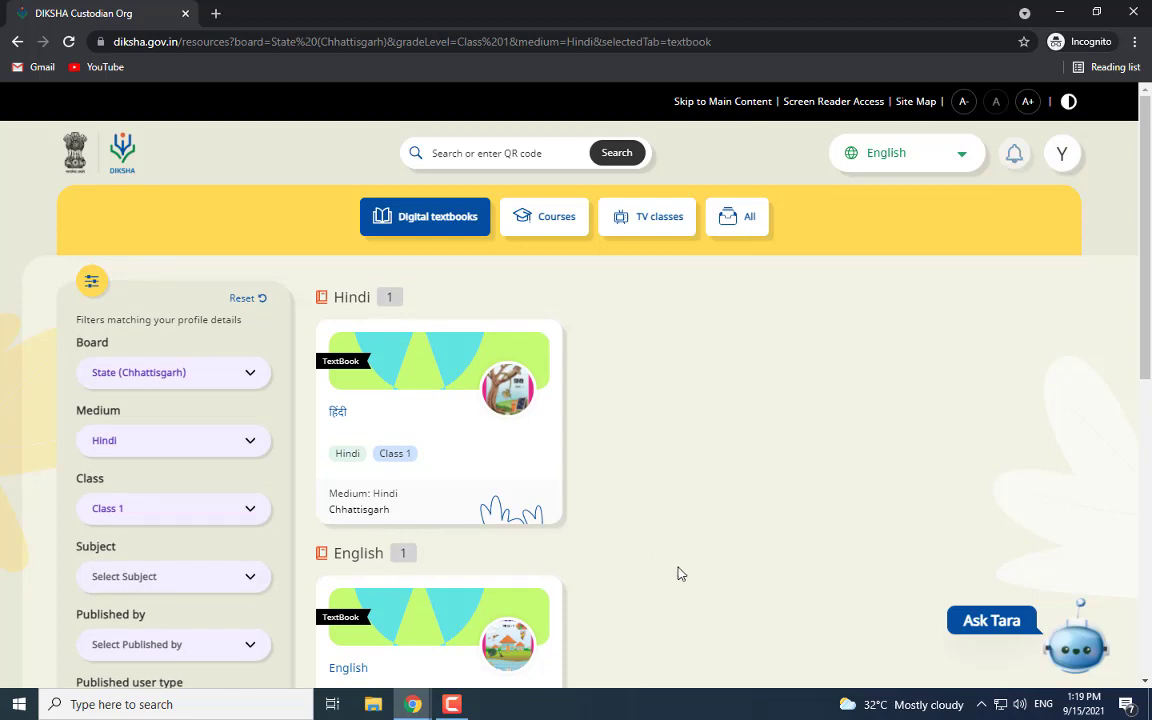
{"action": "scroll", "coordinate": [677, 573], "scroll_direction": "down", "scroll_amount": 2}
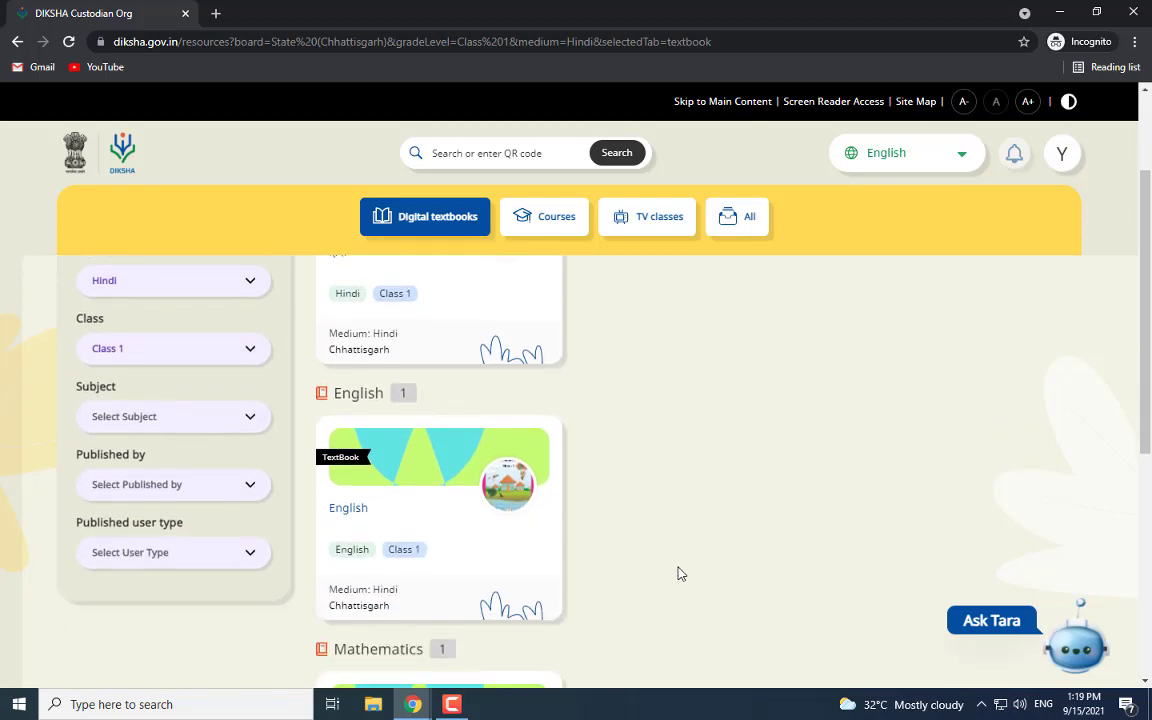